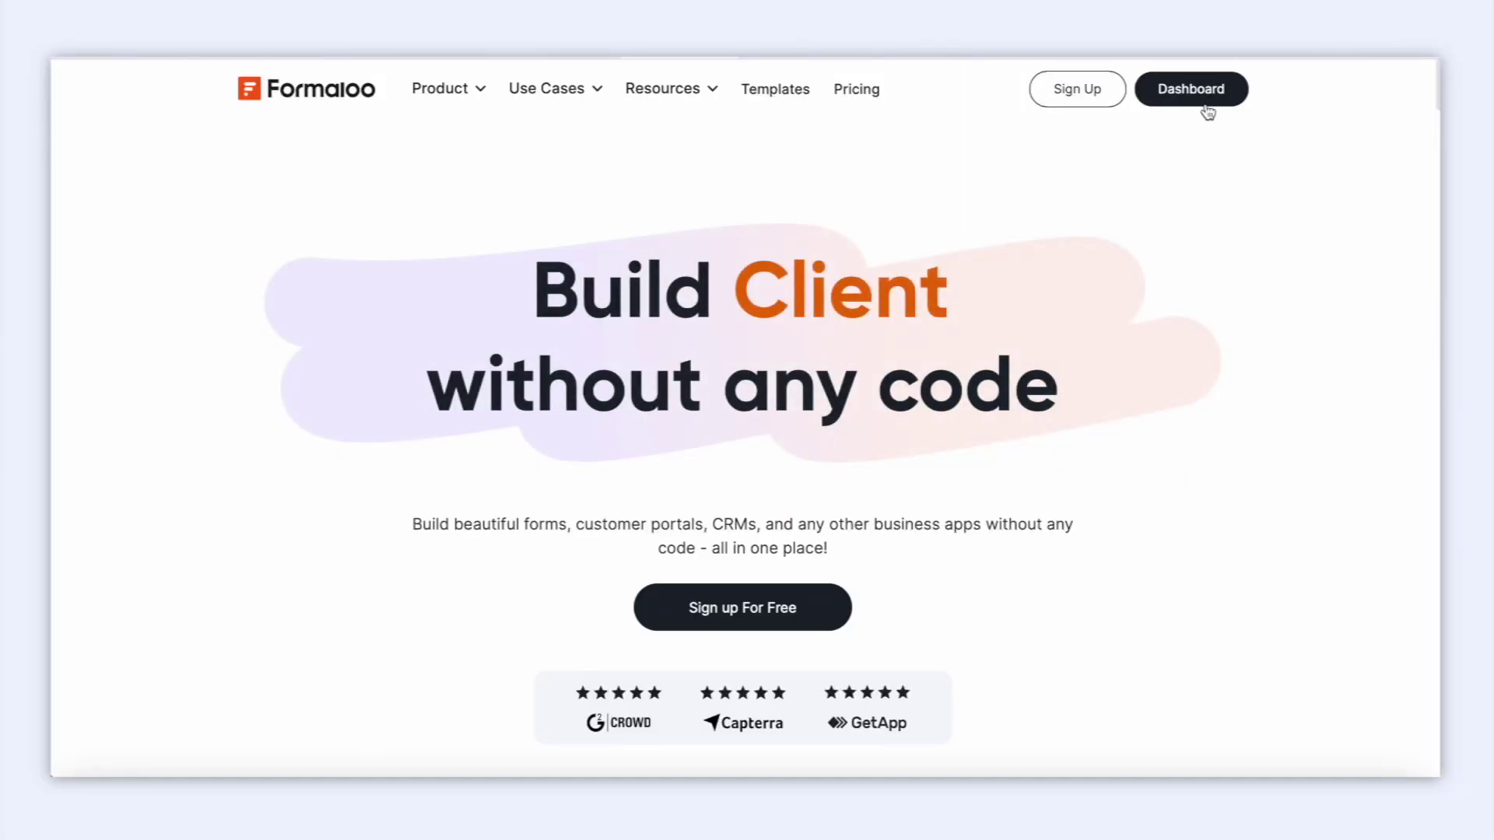
Step: Create an editable copy of the Mini MBTI quiz template from the Dashboard's Templates
click(1207, 113)
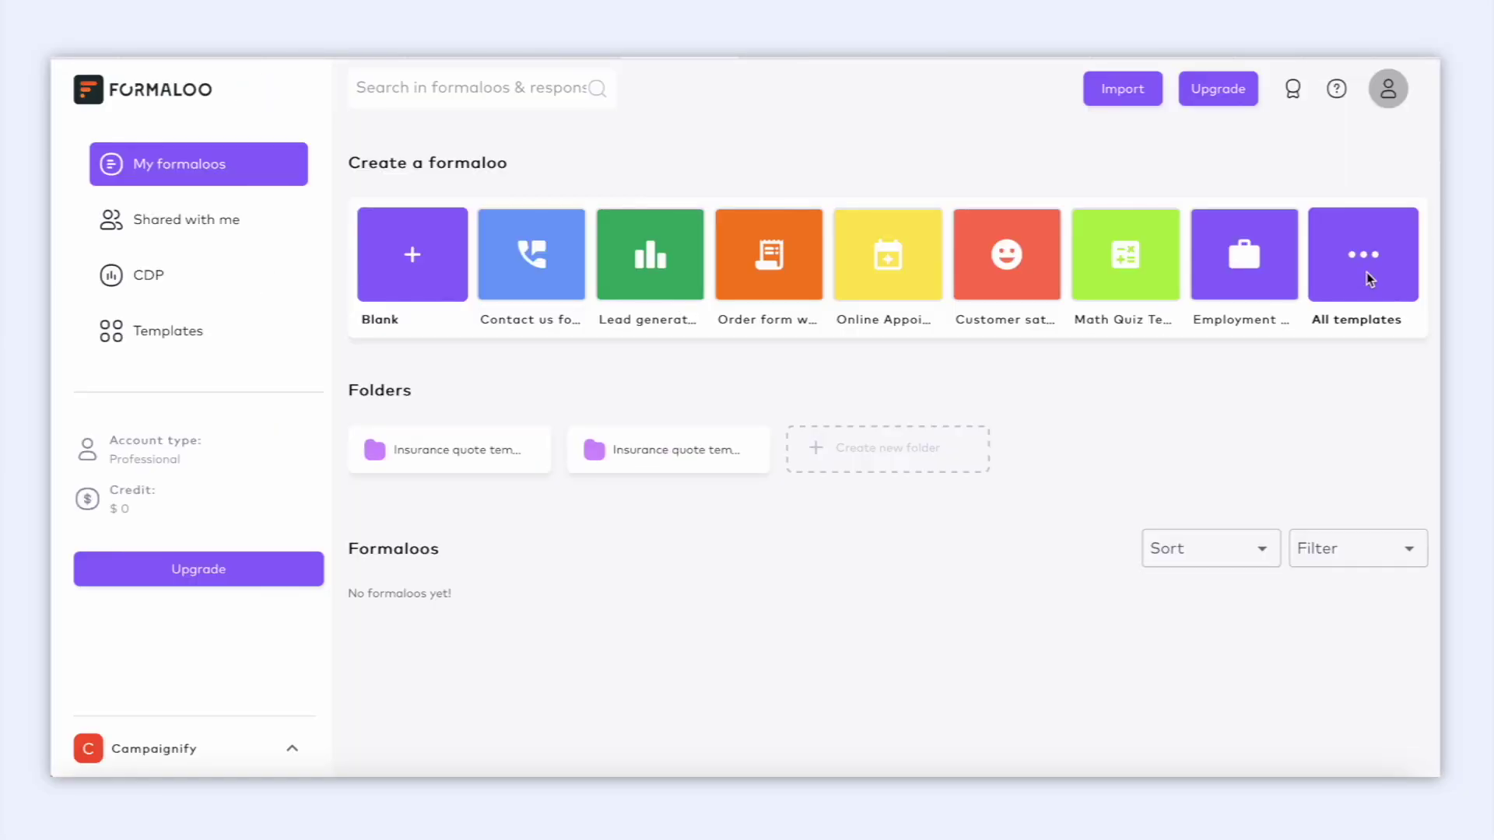
click(1366, 273)
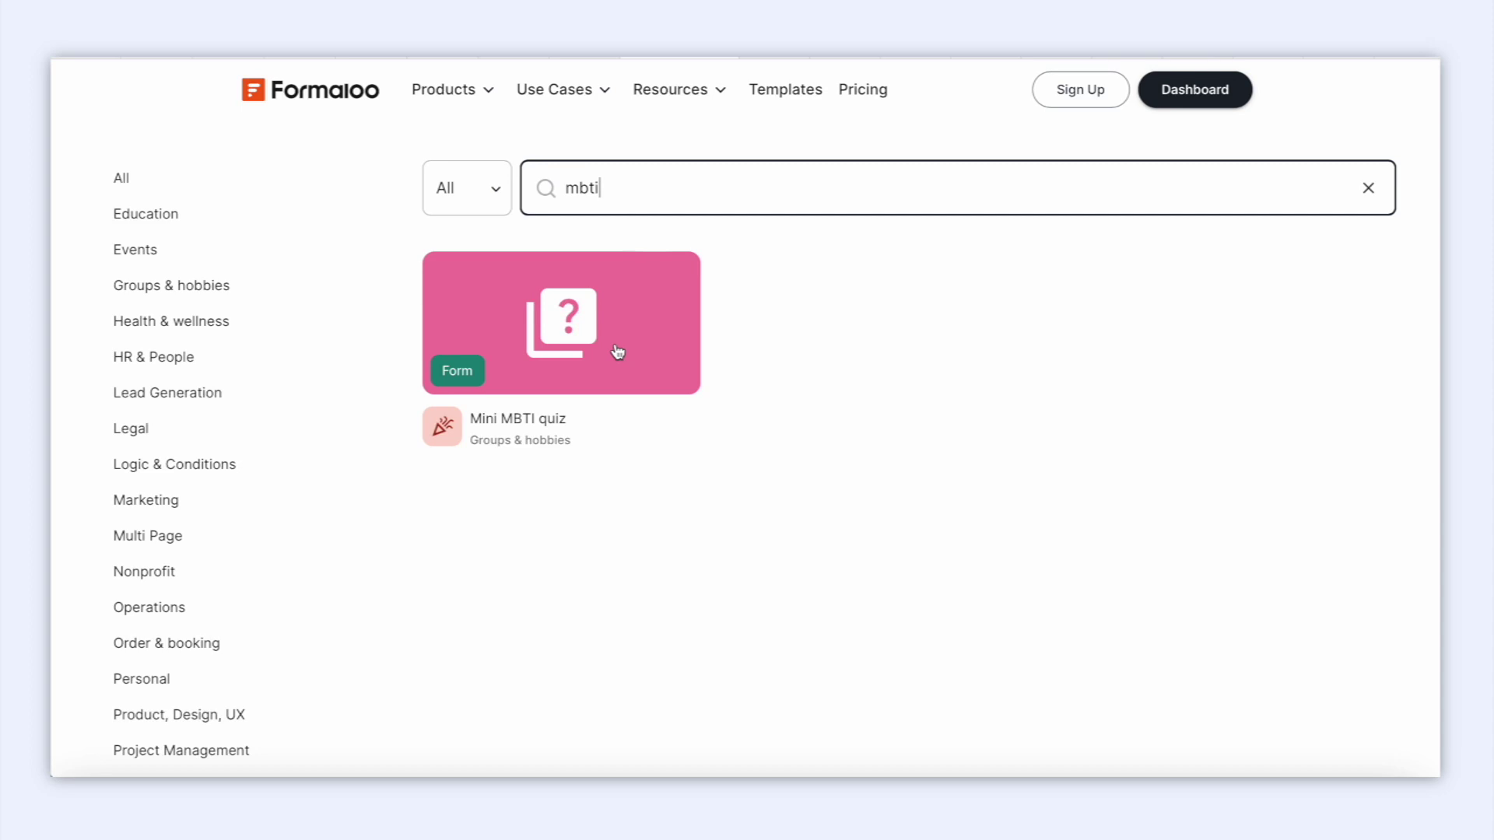
click(618, 352)
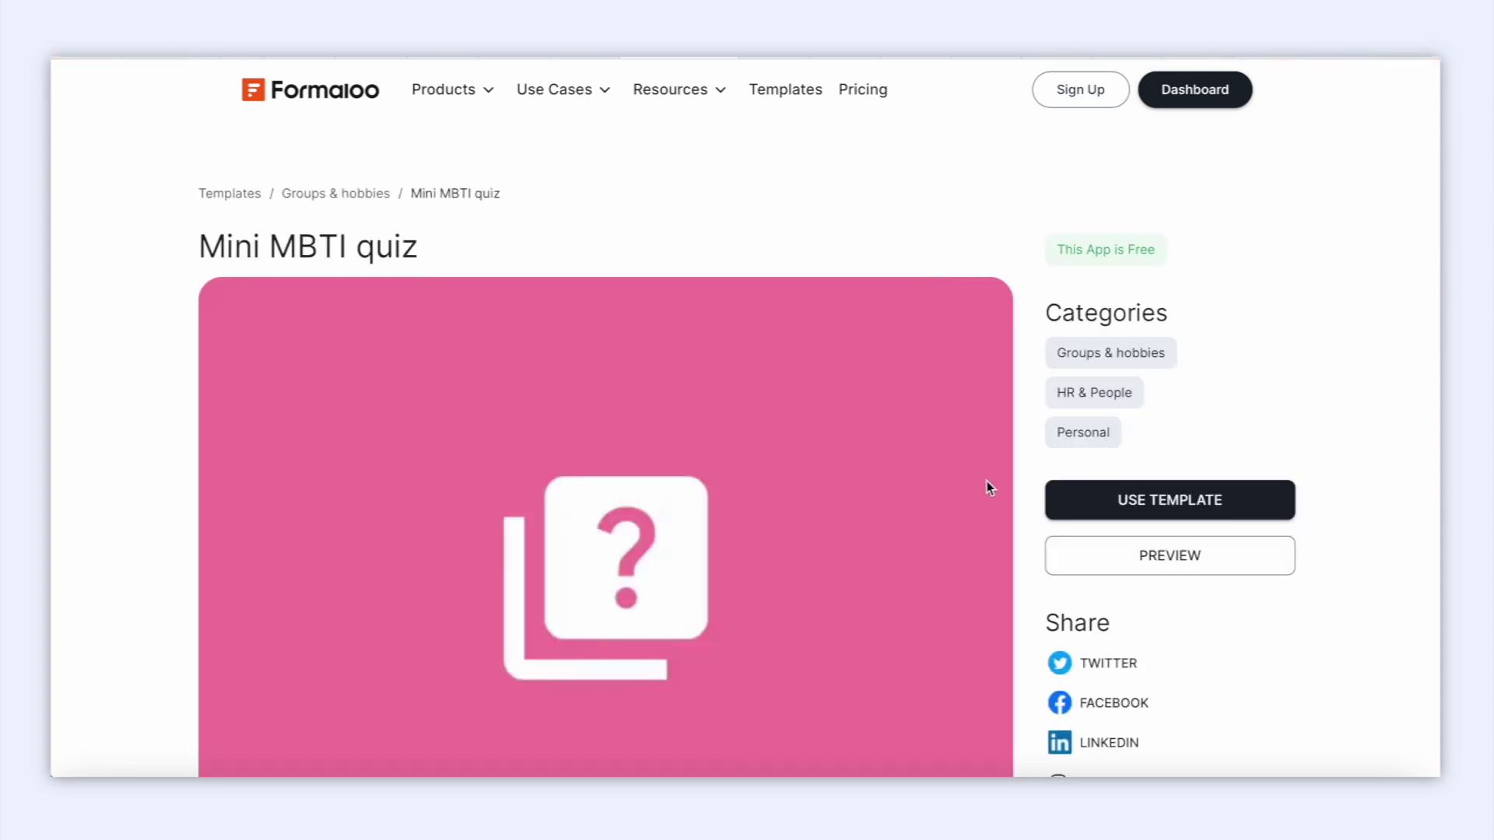
click(1087, 506)
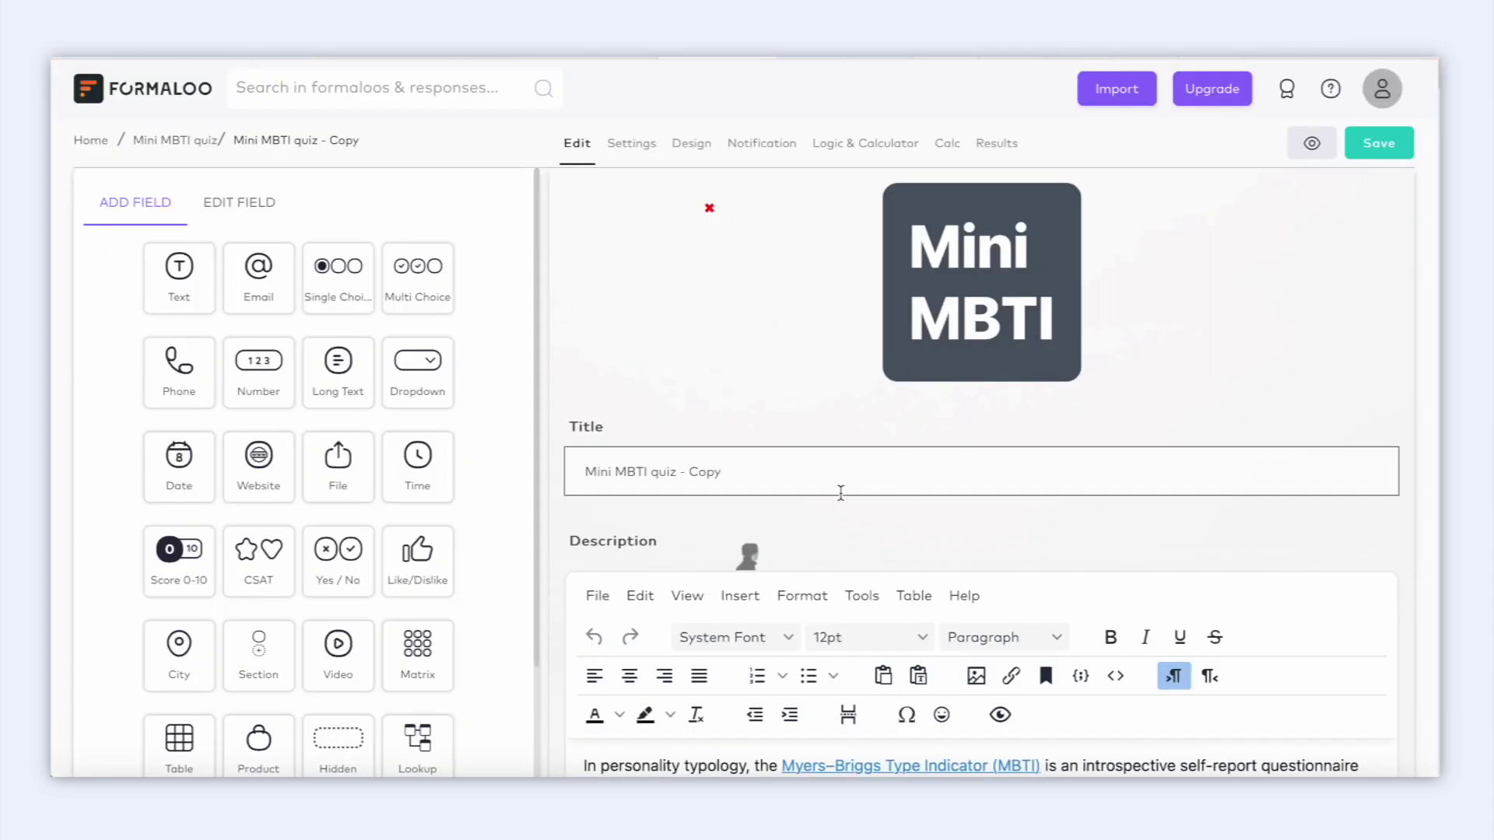
Step: Review the settings of the first four score questions, noting the Score 0-10 field type
scroll(840, 492, down, 8)
click(859, 419)
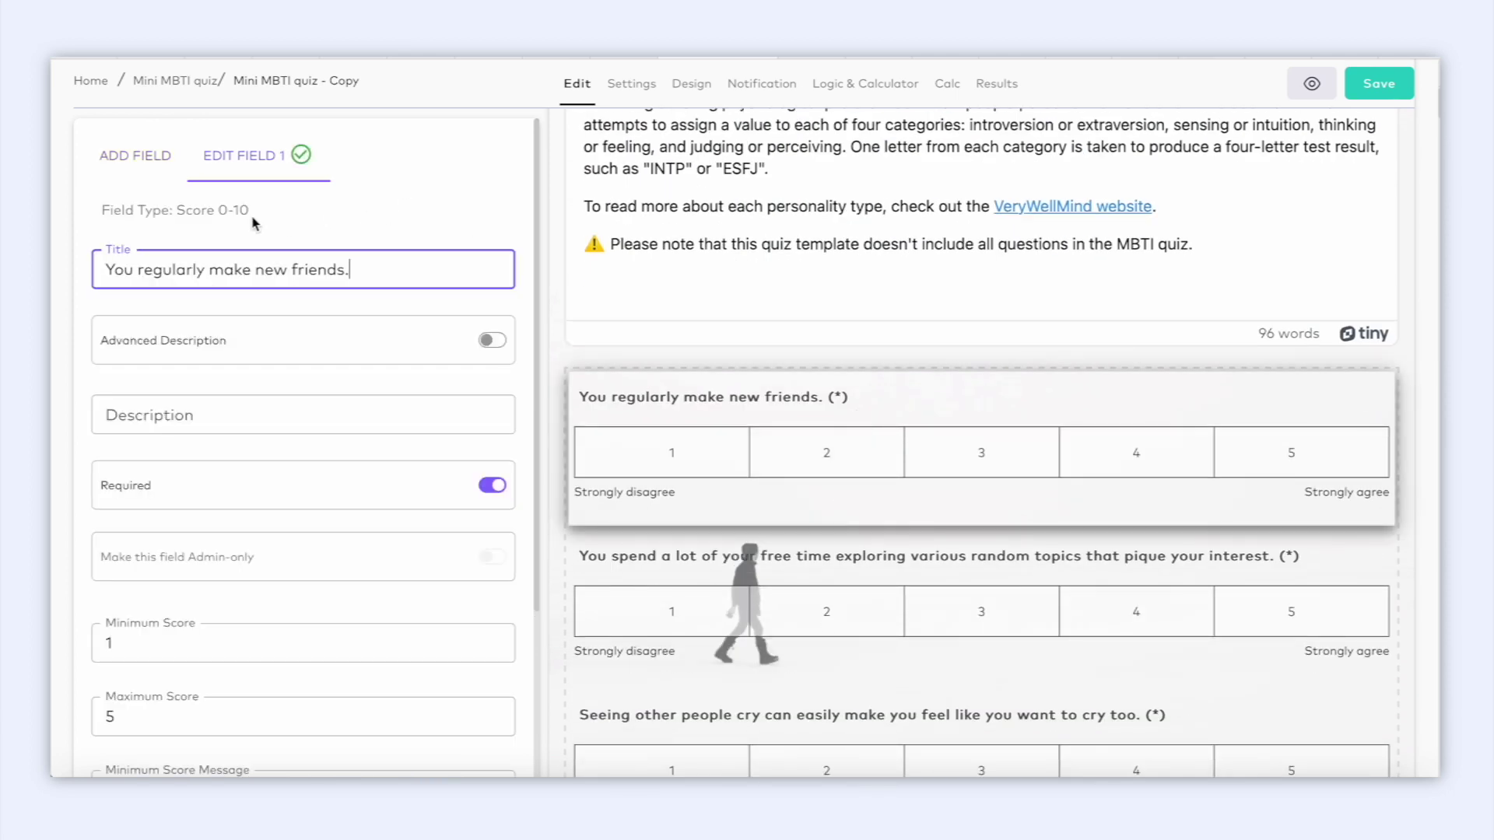
drag(252, 221, 193, 217)
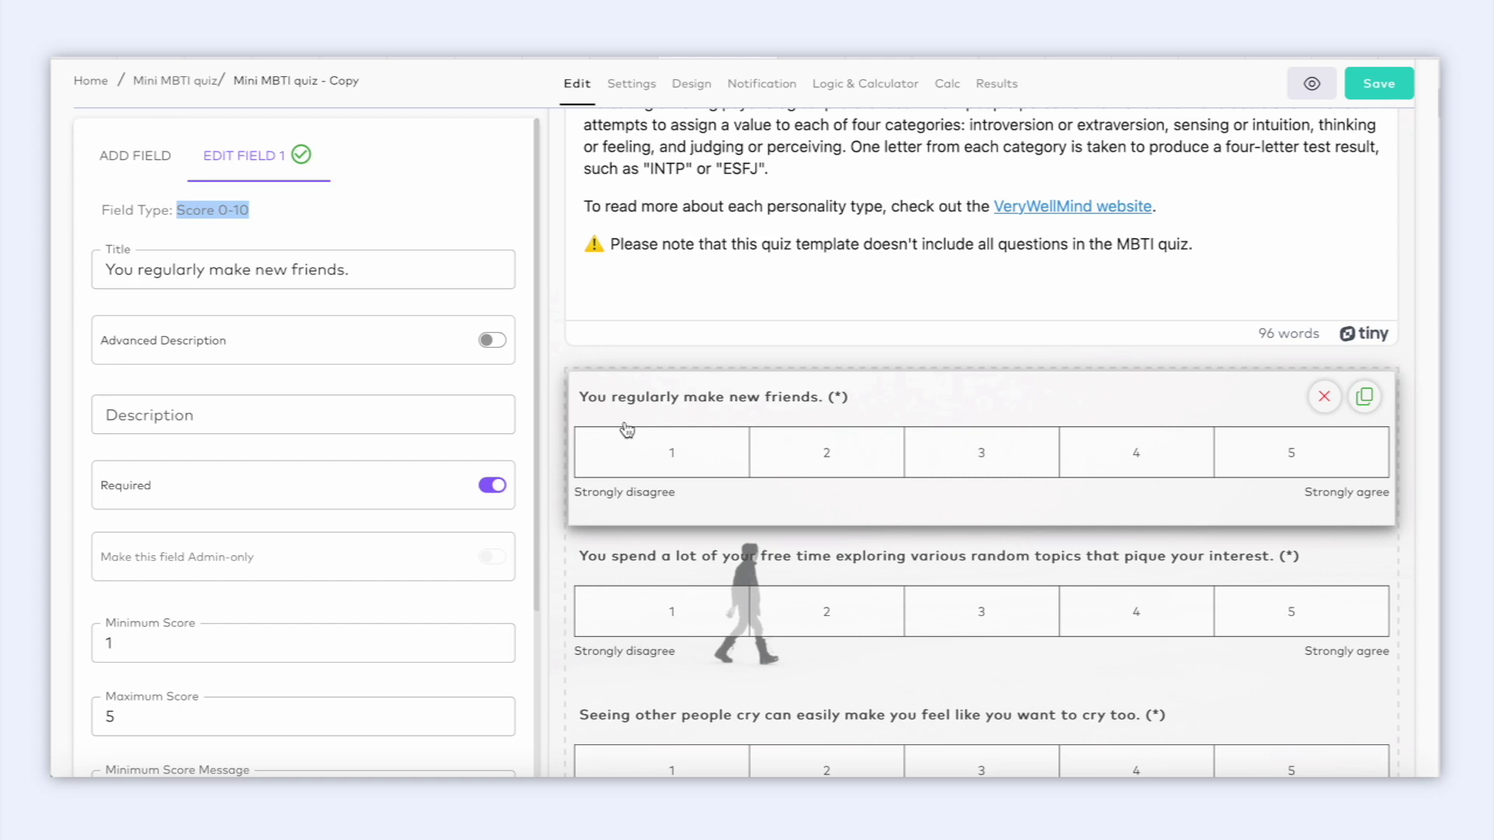
scroll(643, 457, down, 2)
scroll(633, 427, down, 1)
click(658, 437)
scroll(657, 437, down, 1)
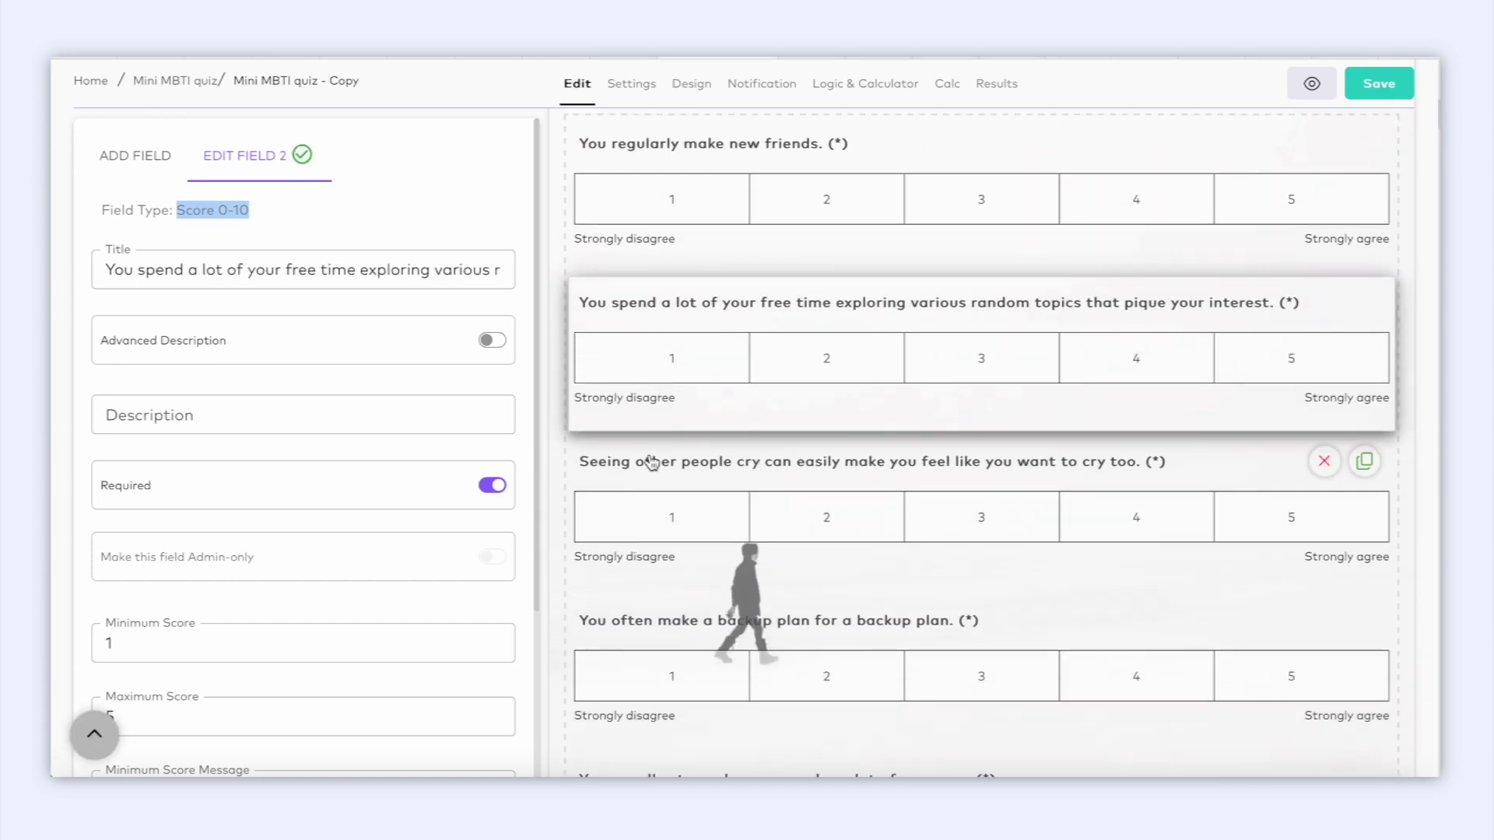
click(638, 459)
scroll(638, 467, down, 1)
click(645, 521)
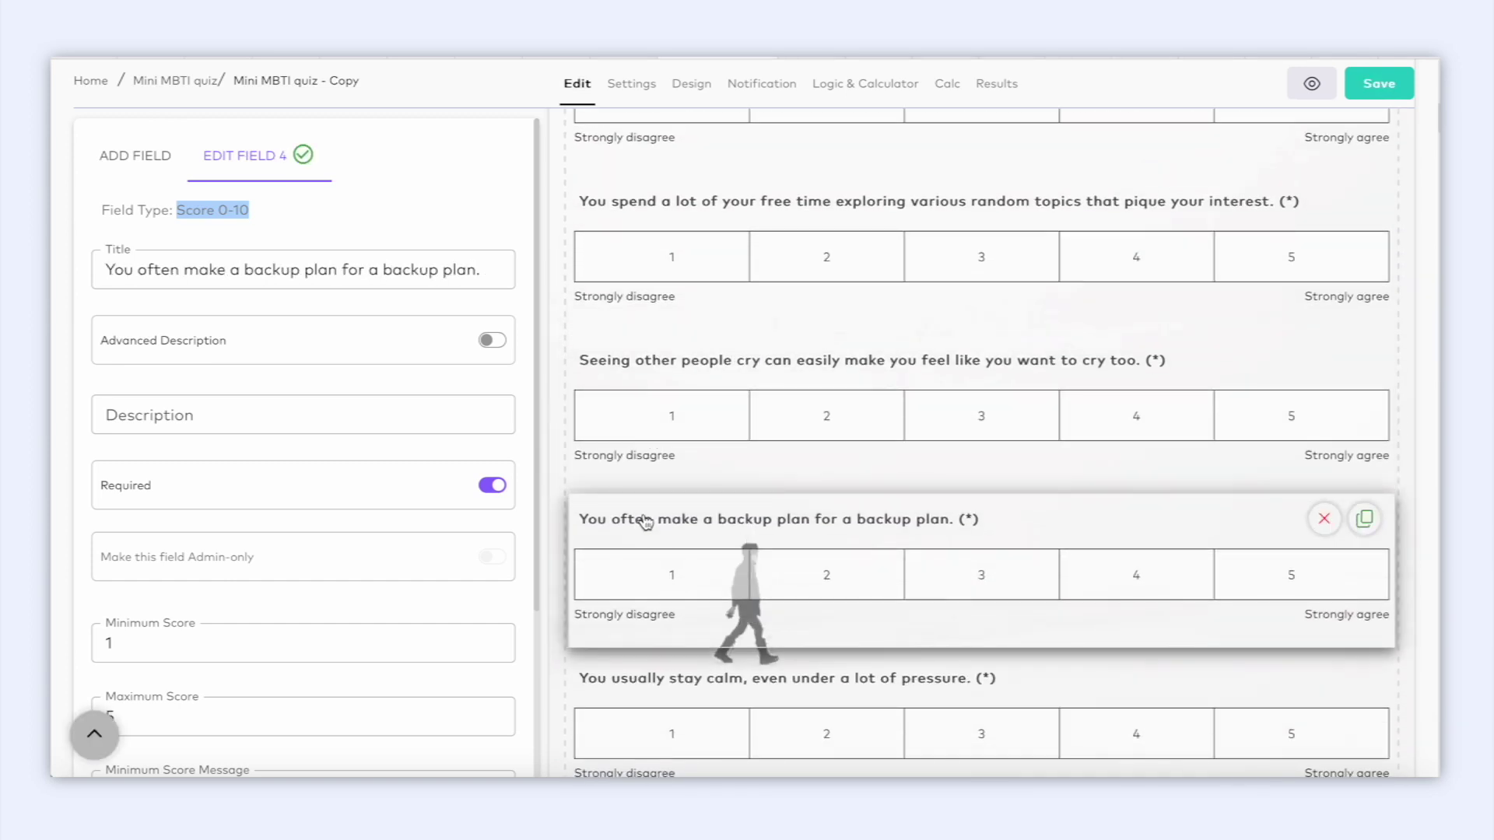
scroll(645, 522, down, 7)
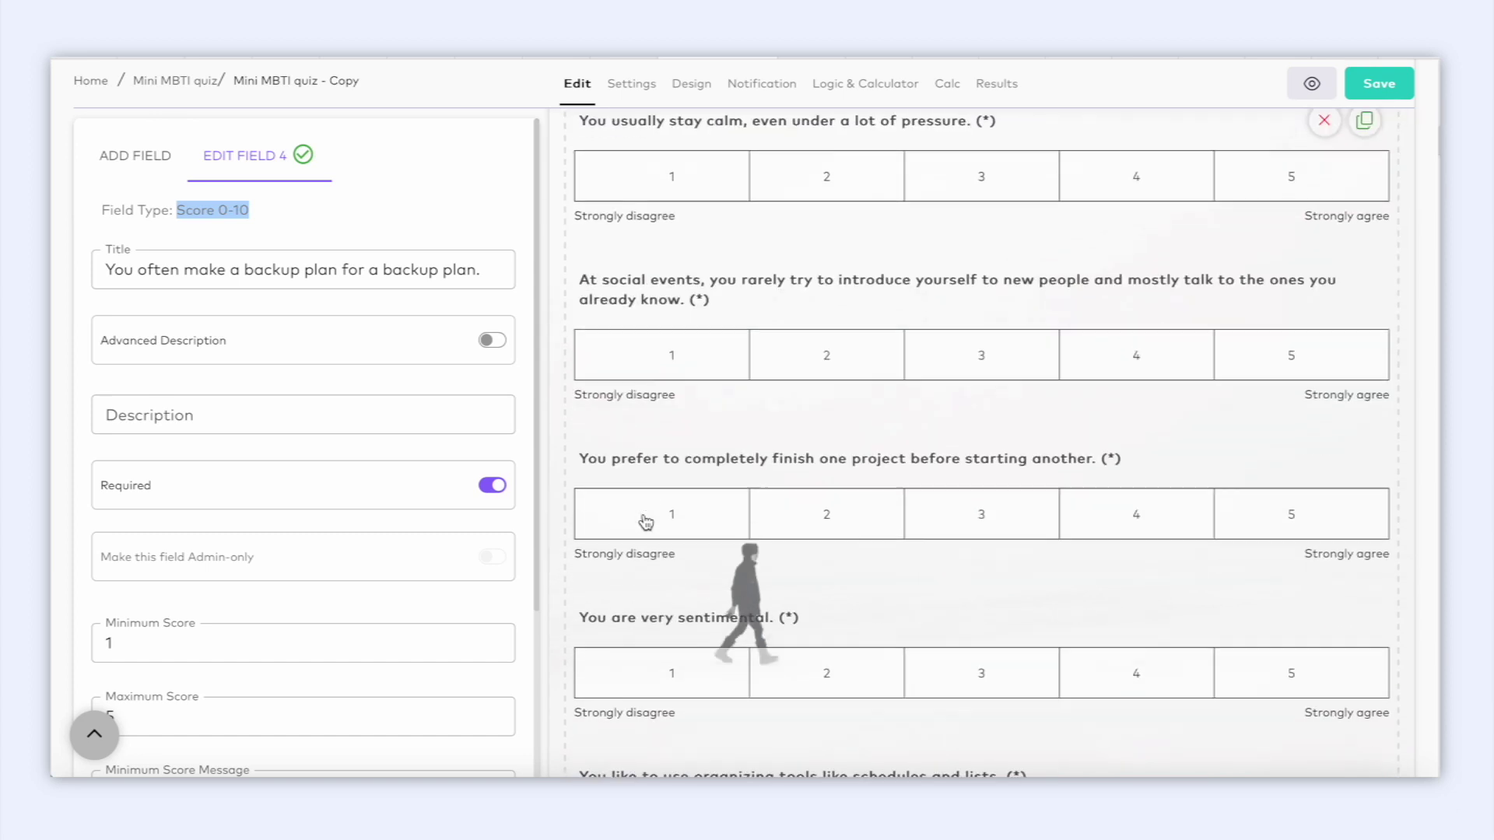
scroll(645, 523, down, 5)
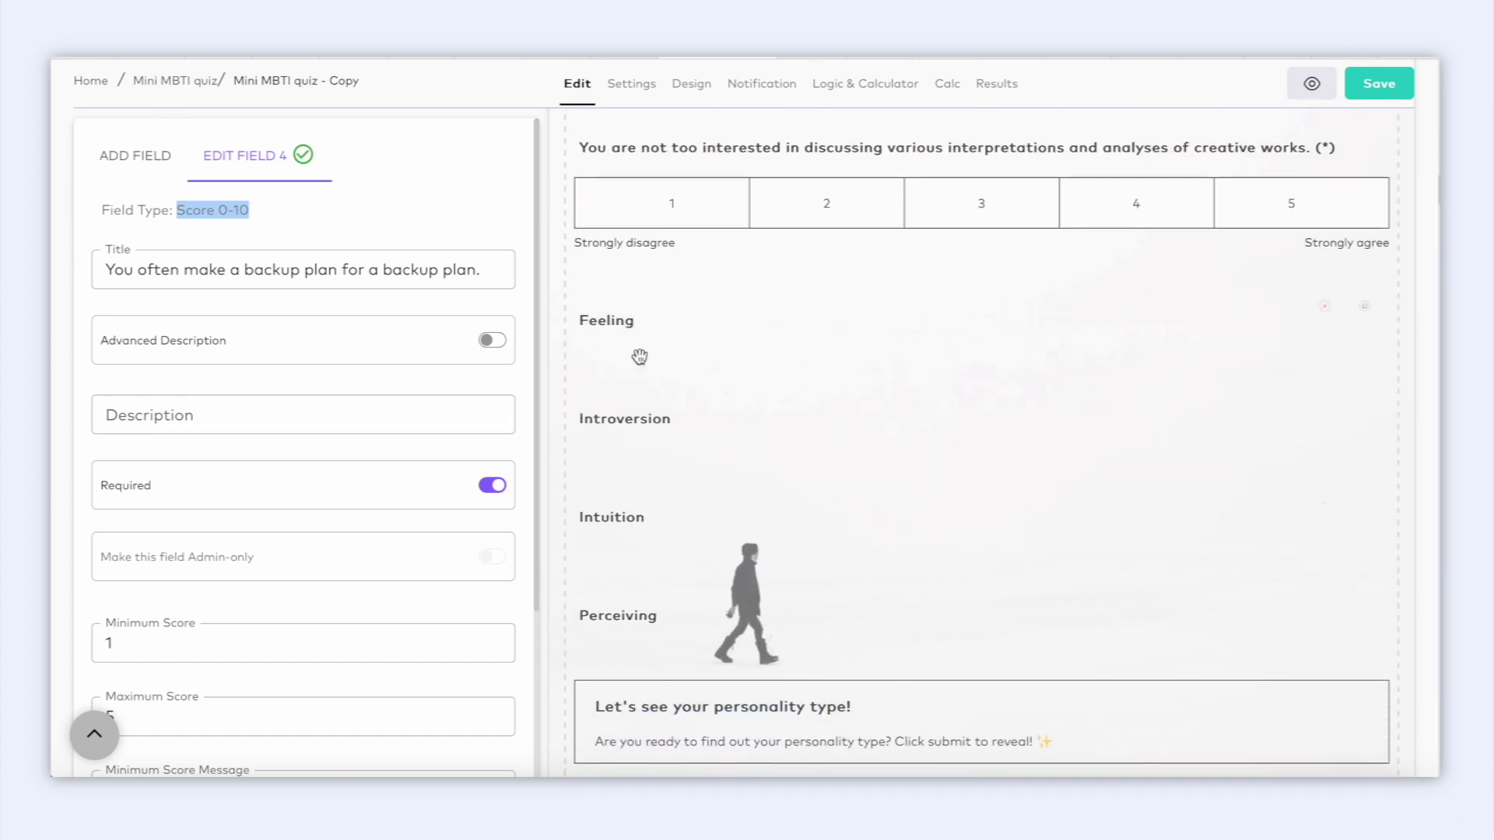
Step: Review the Feeling, Introversion, Intuition and Perceiving Variable fields' settings
click(637, 345)
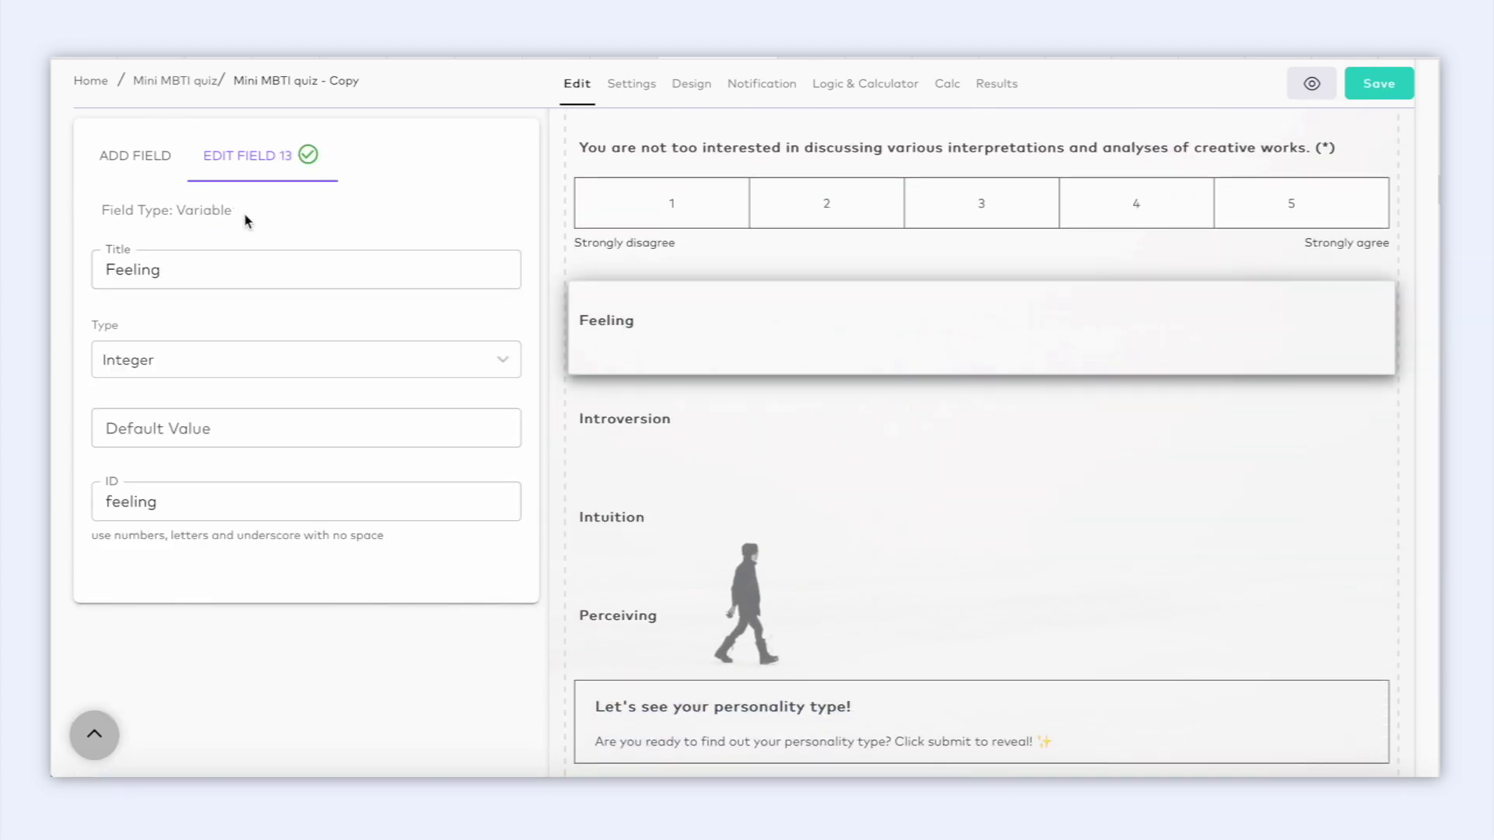
drag(235, 212, 172, 217)
click(614, 443)
click(620, 529)
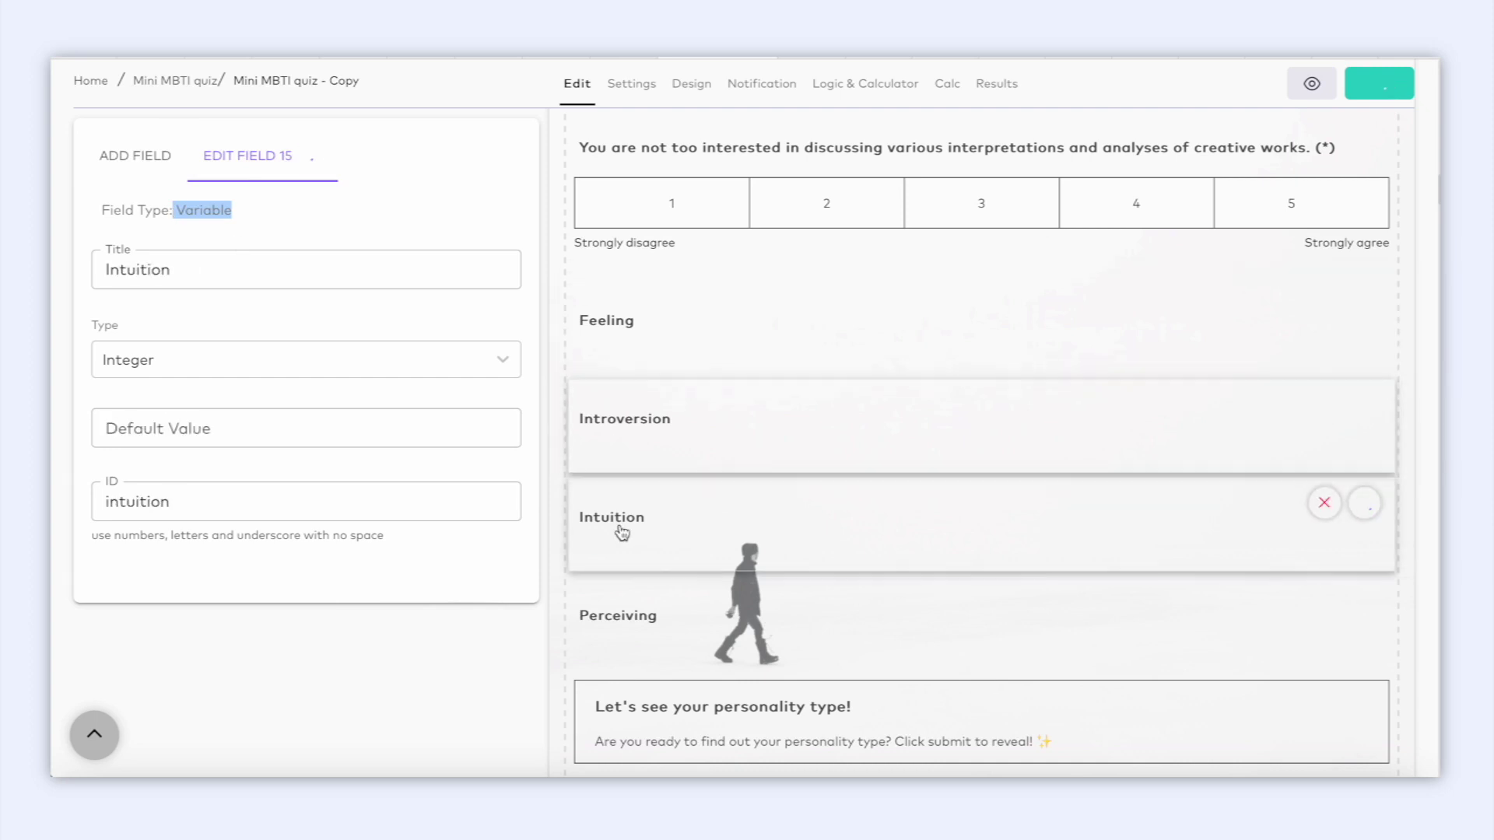
click(627, 623)
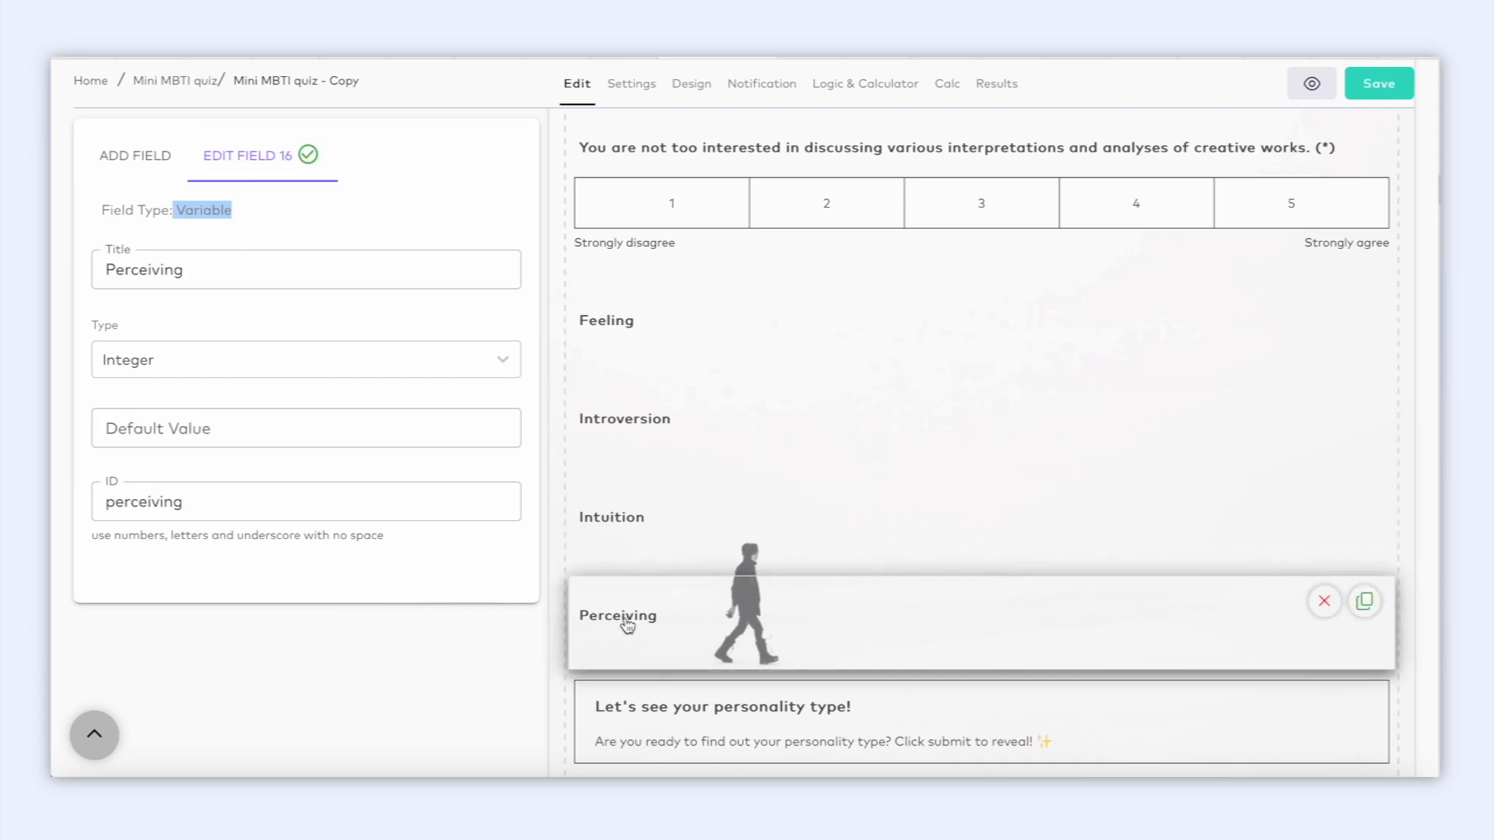
Step: Check the Variable field type among the addable fields, then re-examine the Introversion variable's title
click(133, 158)
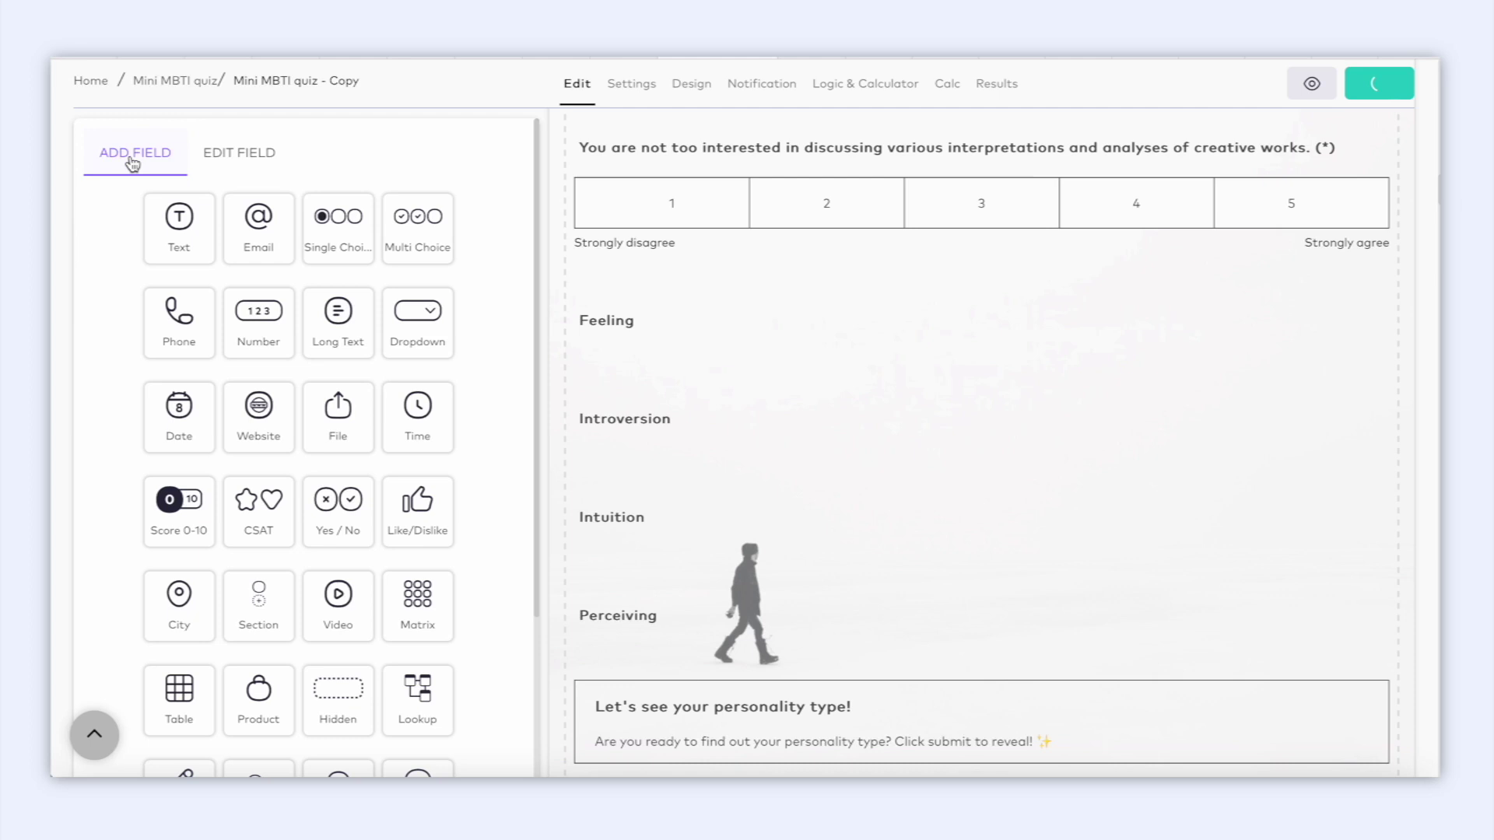
scroll(471, 529, down, 3)
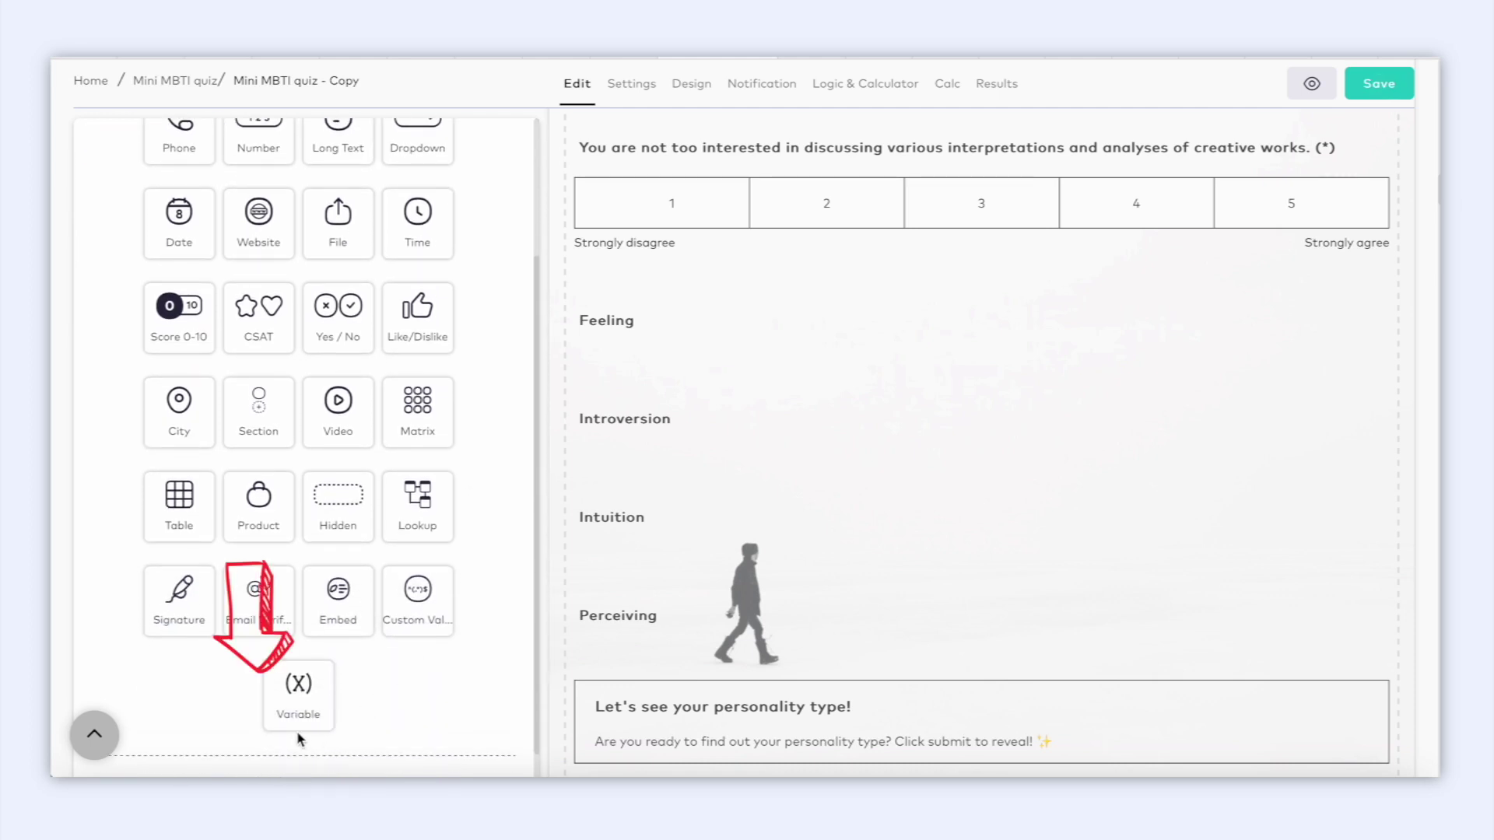
click(687, 429)
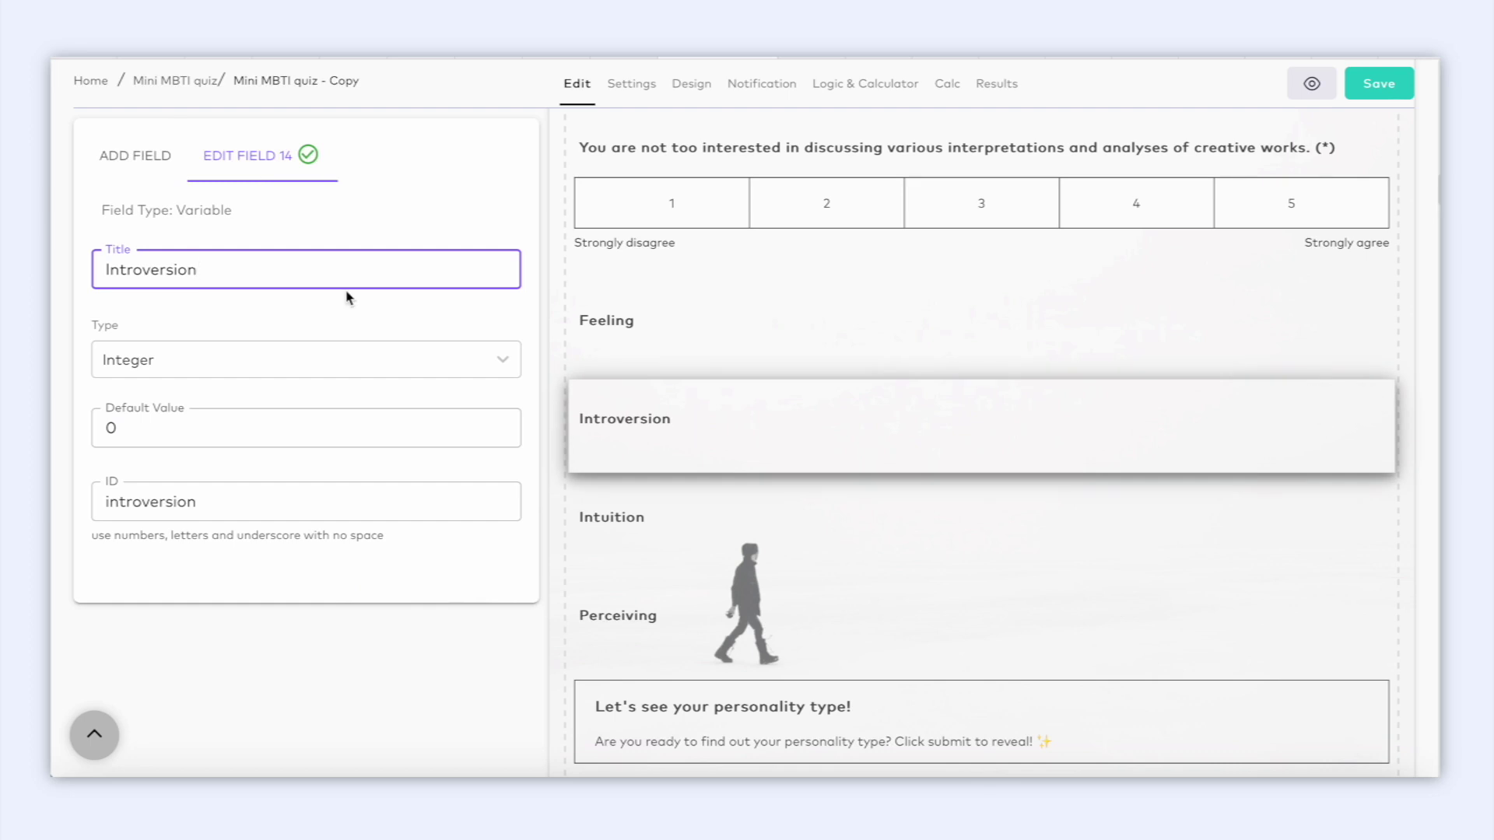
drag(294, 260, 82, 260)
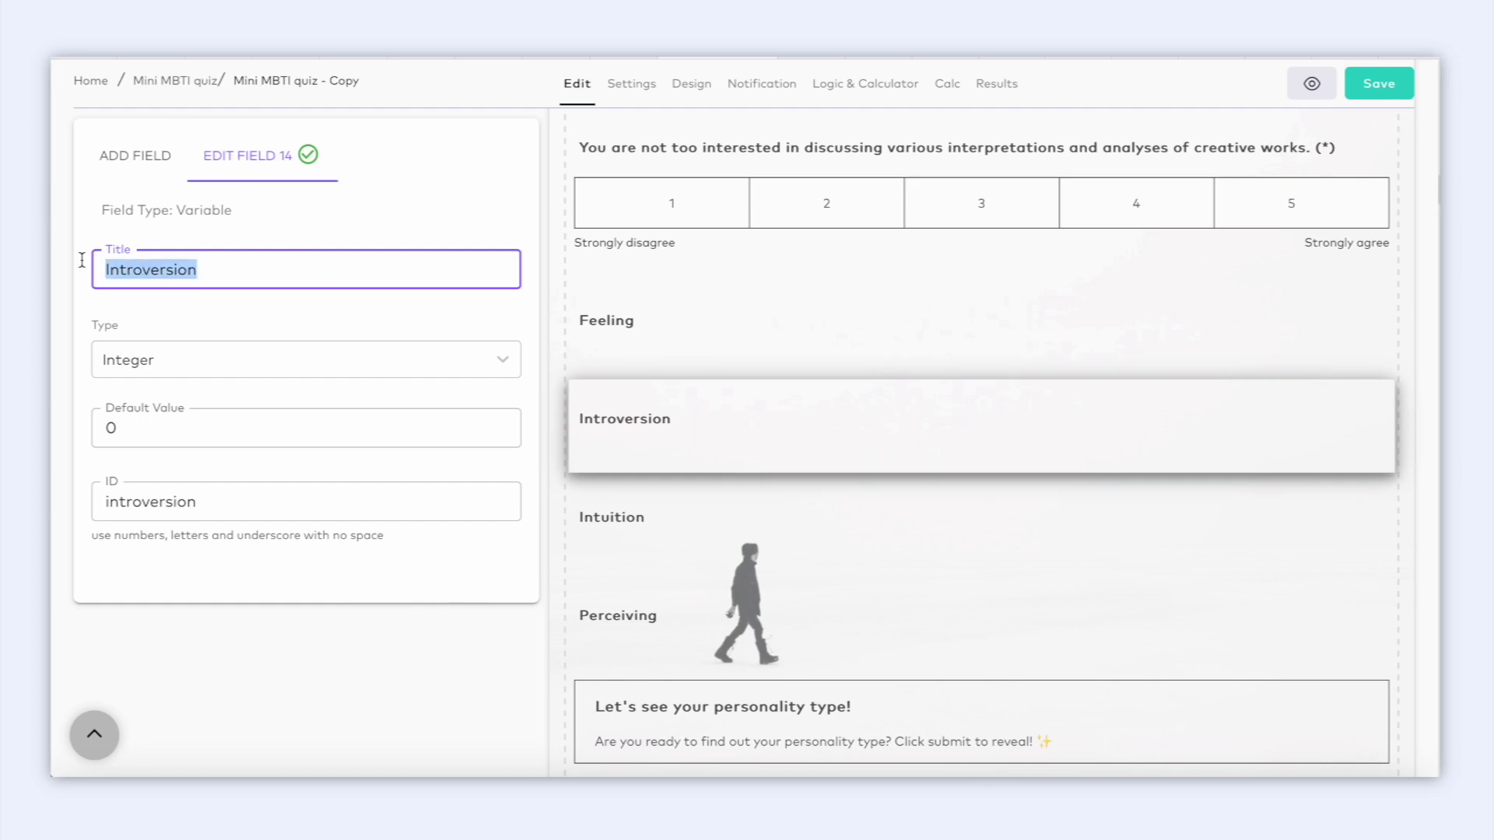
click(320, 283)
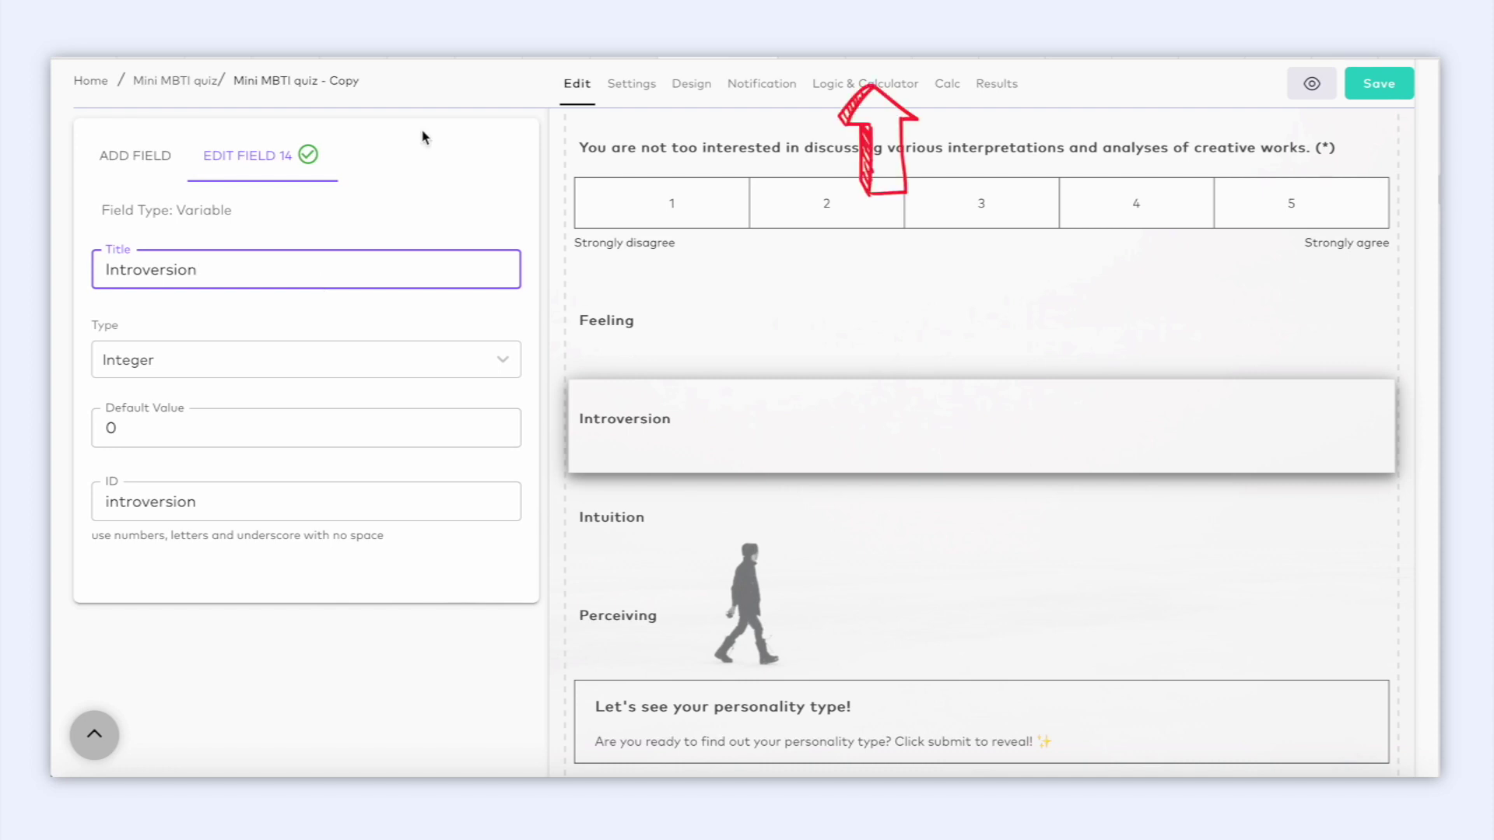
Step: Open the full Form Conditions & Logic rules and review the first rule's action and variable
click(865, 83)
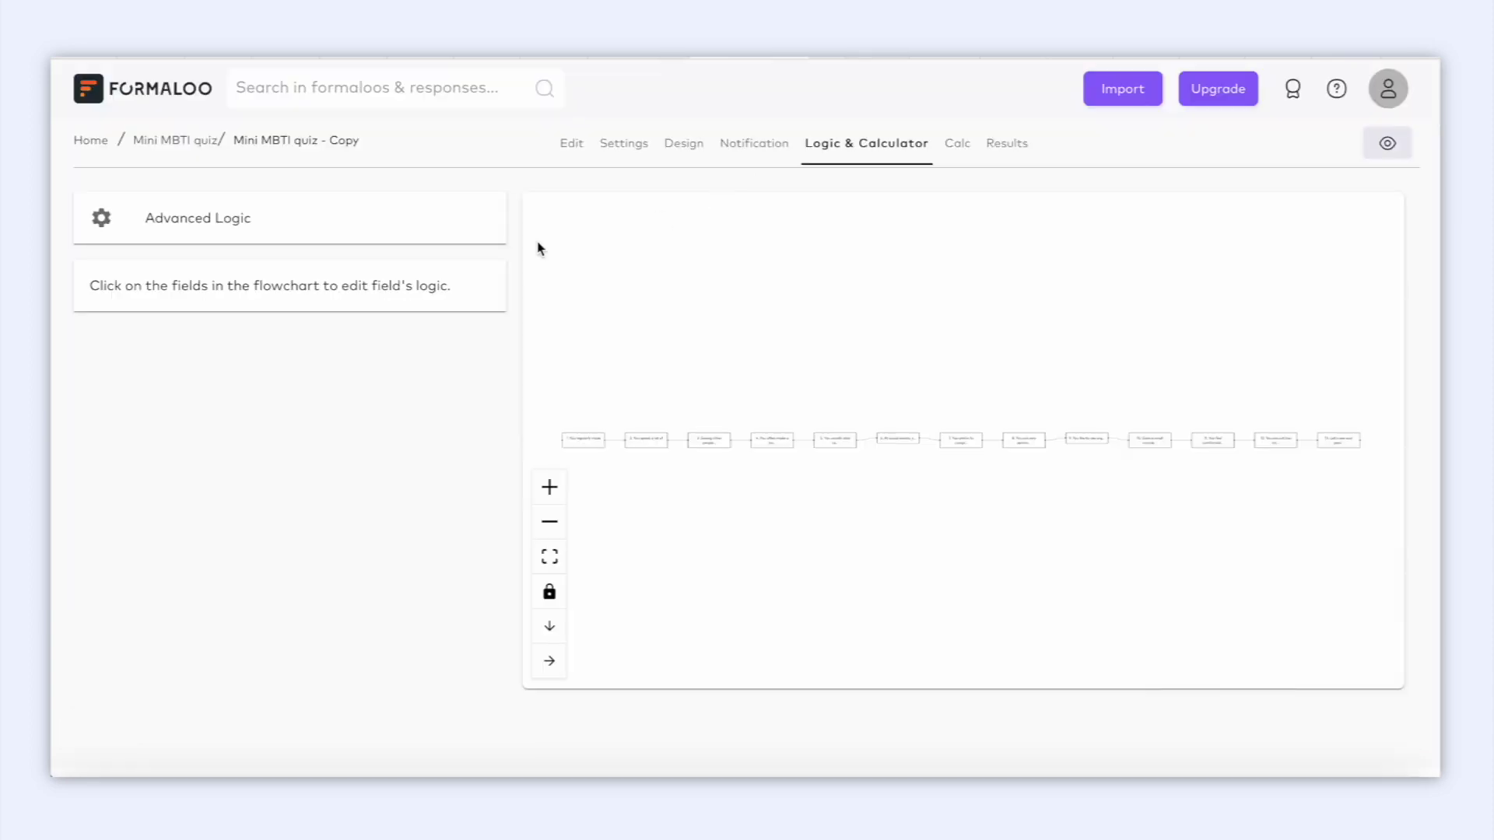
click(388, 221)
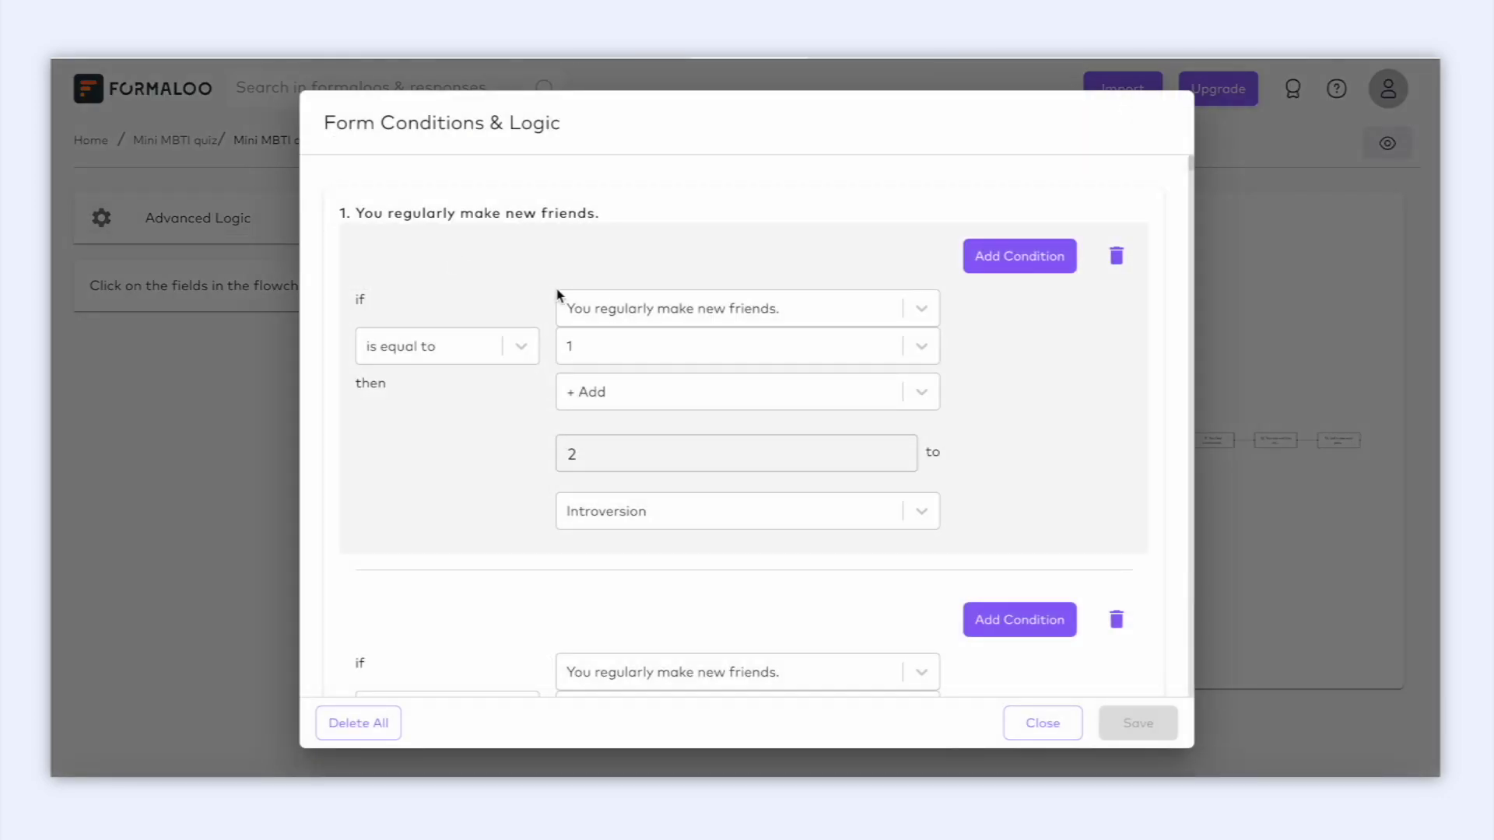
click(926, 394)
click(928, 399)
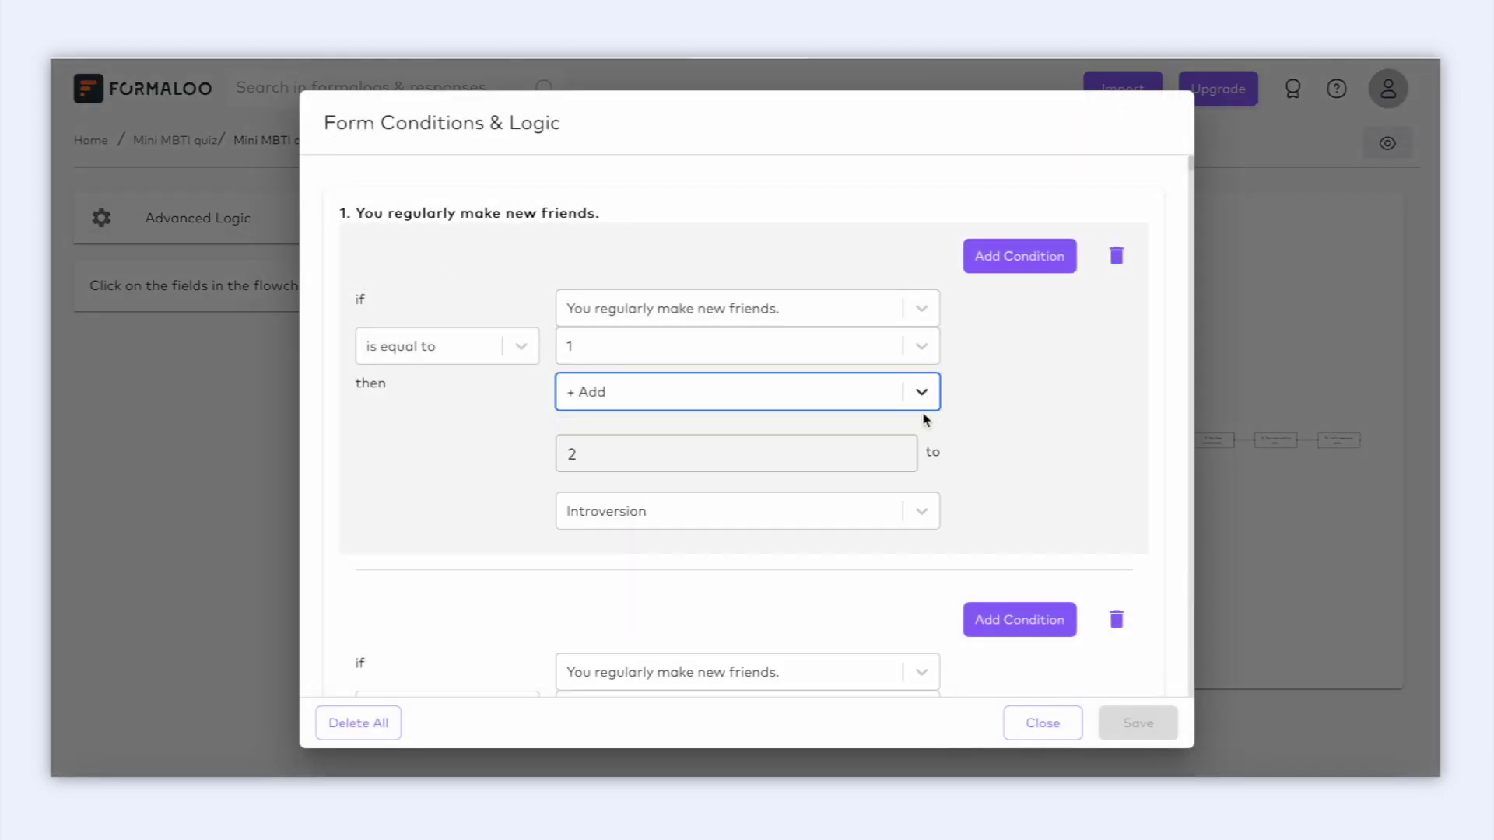
click(923, 513)
Step: Keep the second rule at answer 2 adding 1 to Introversion
scroll(928, 535, down, 4)
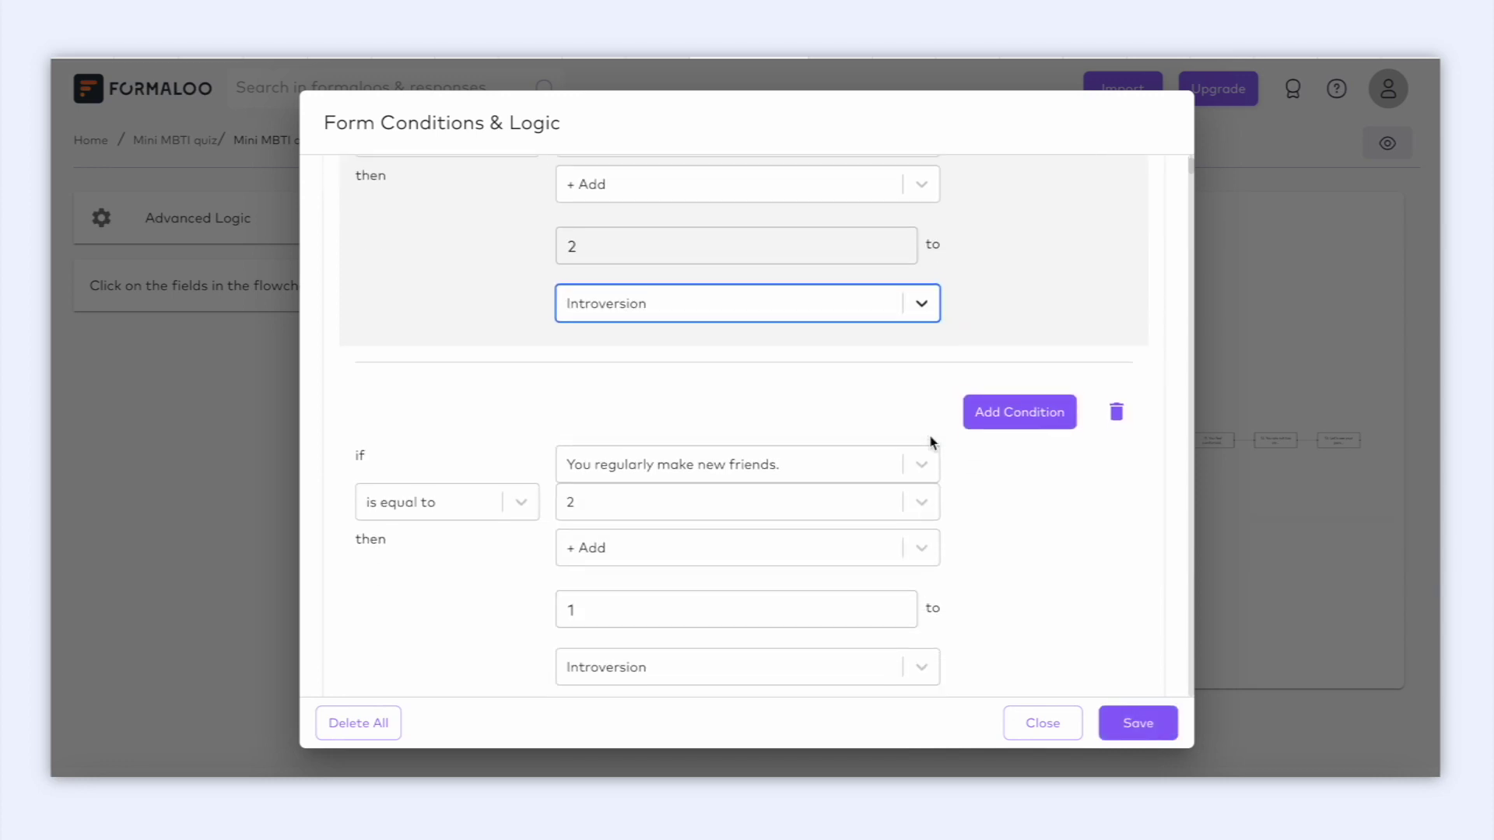
click(926, 411)
click(926, 411)
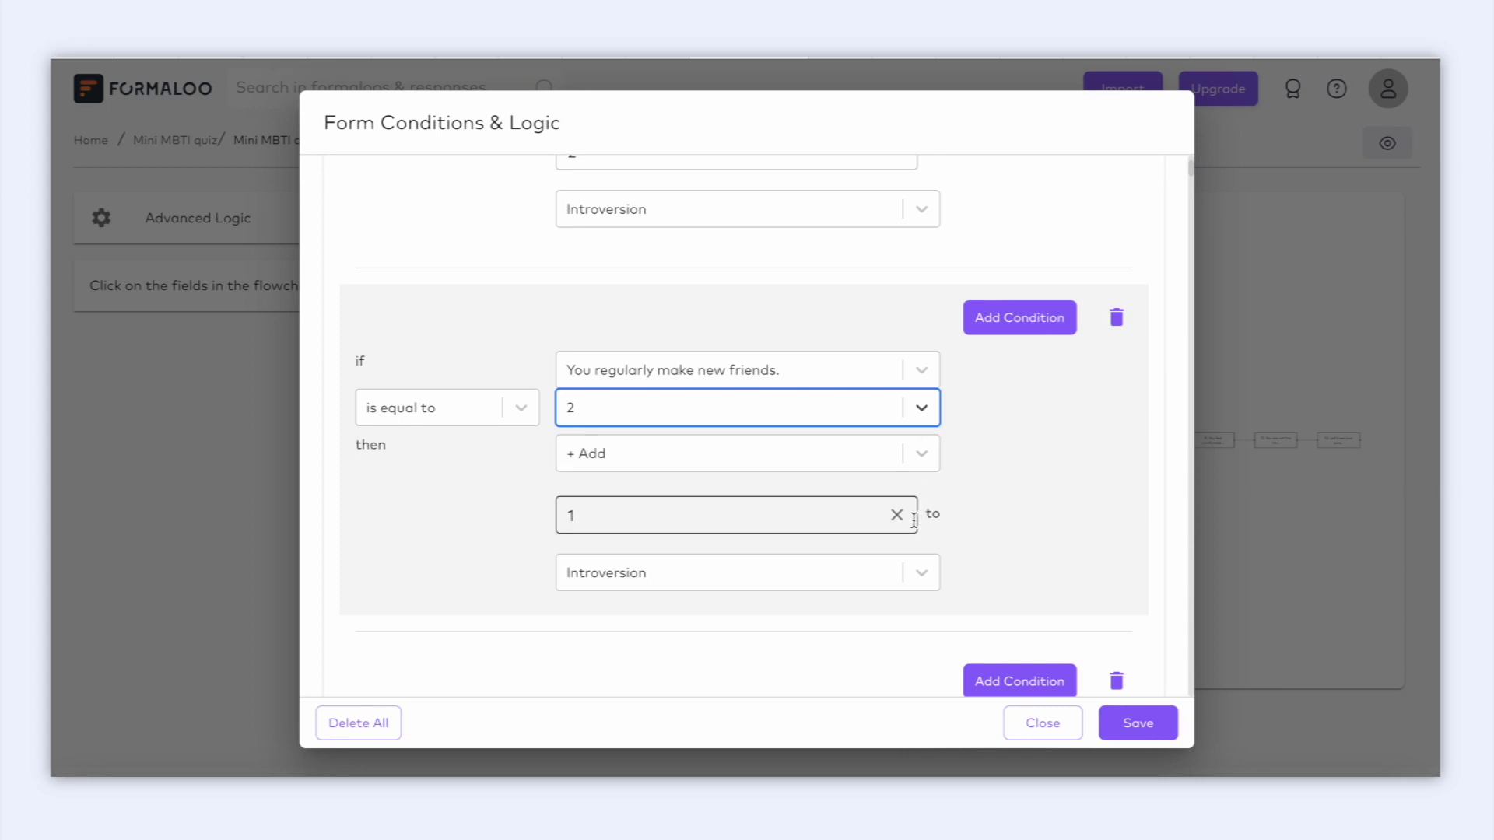
click(922, 573)
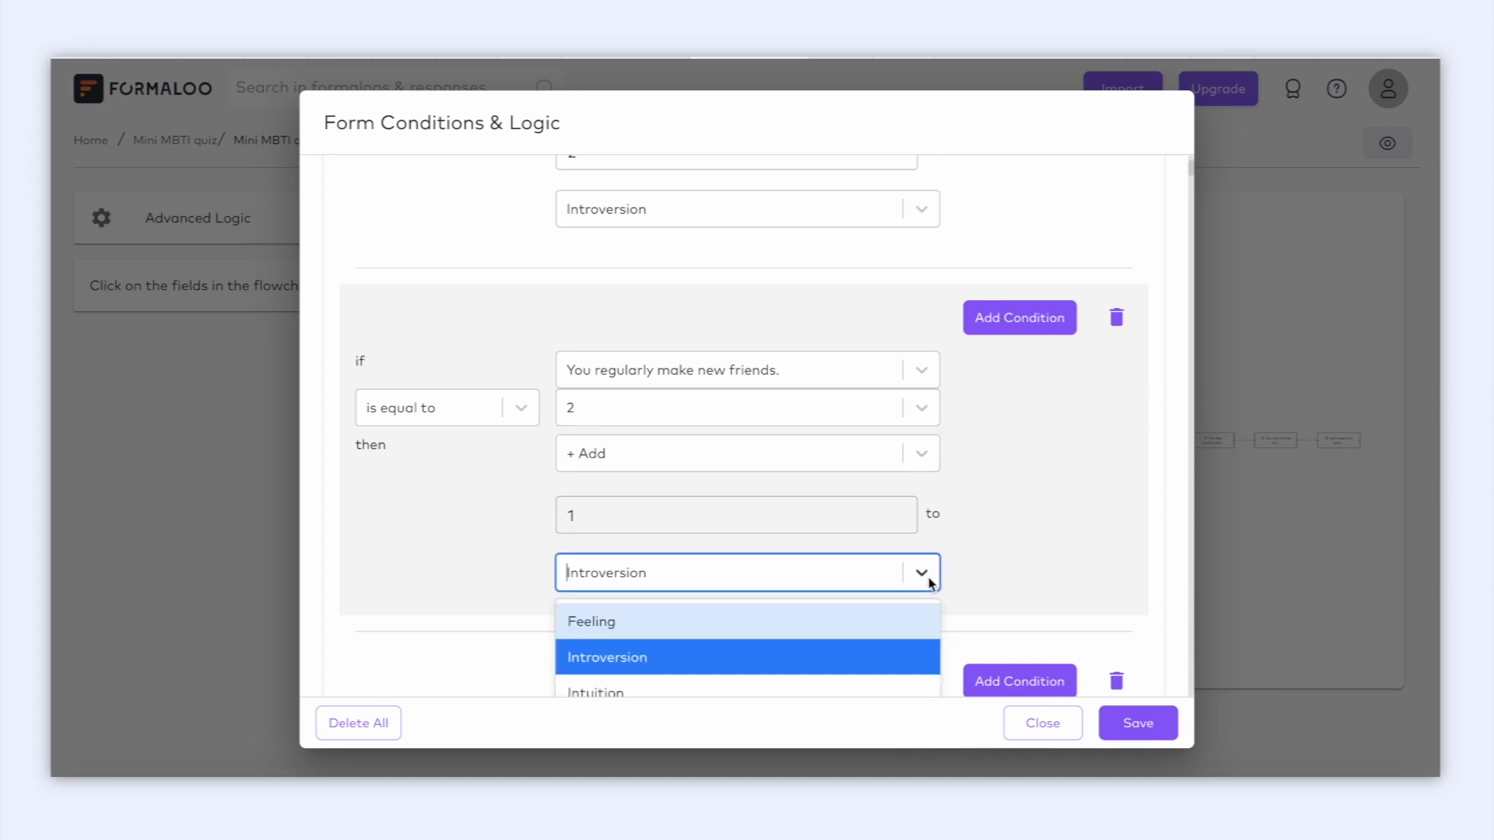
click(922, 573)
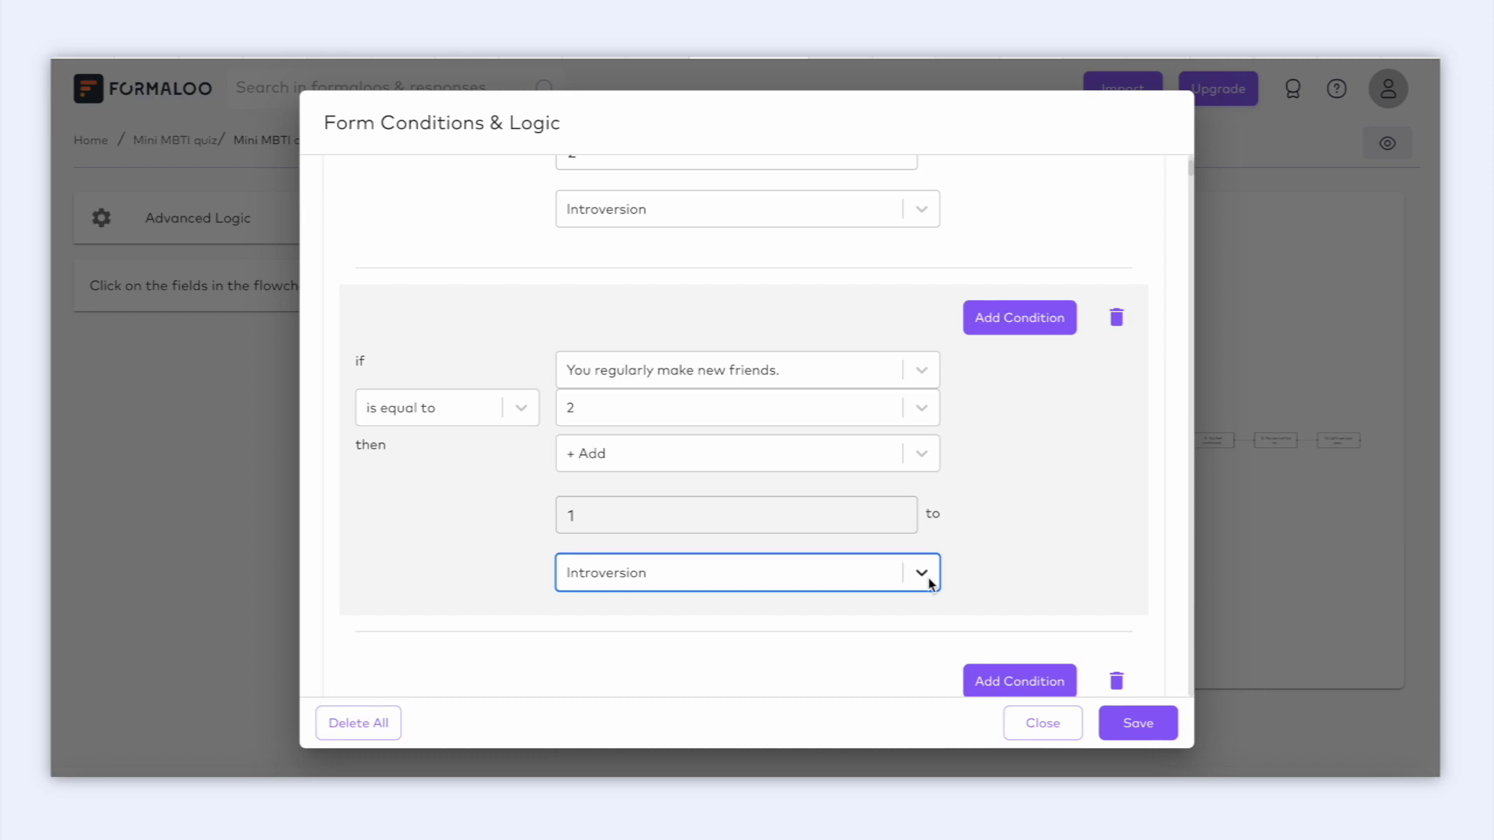
scroll(929, 583, down, 15)
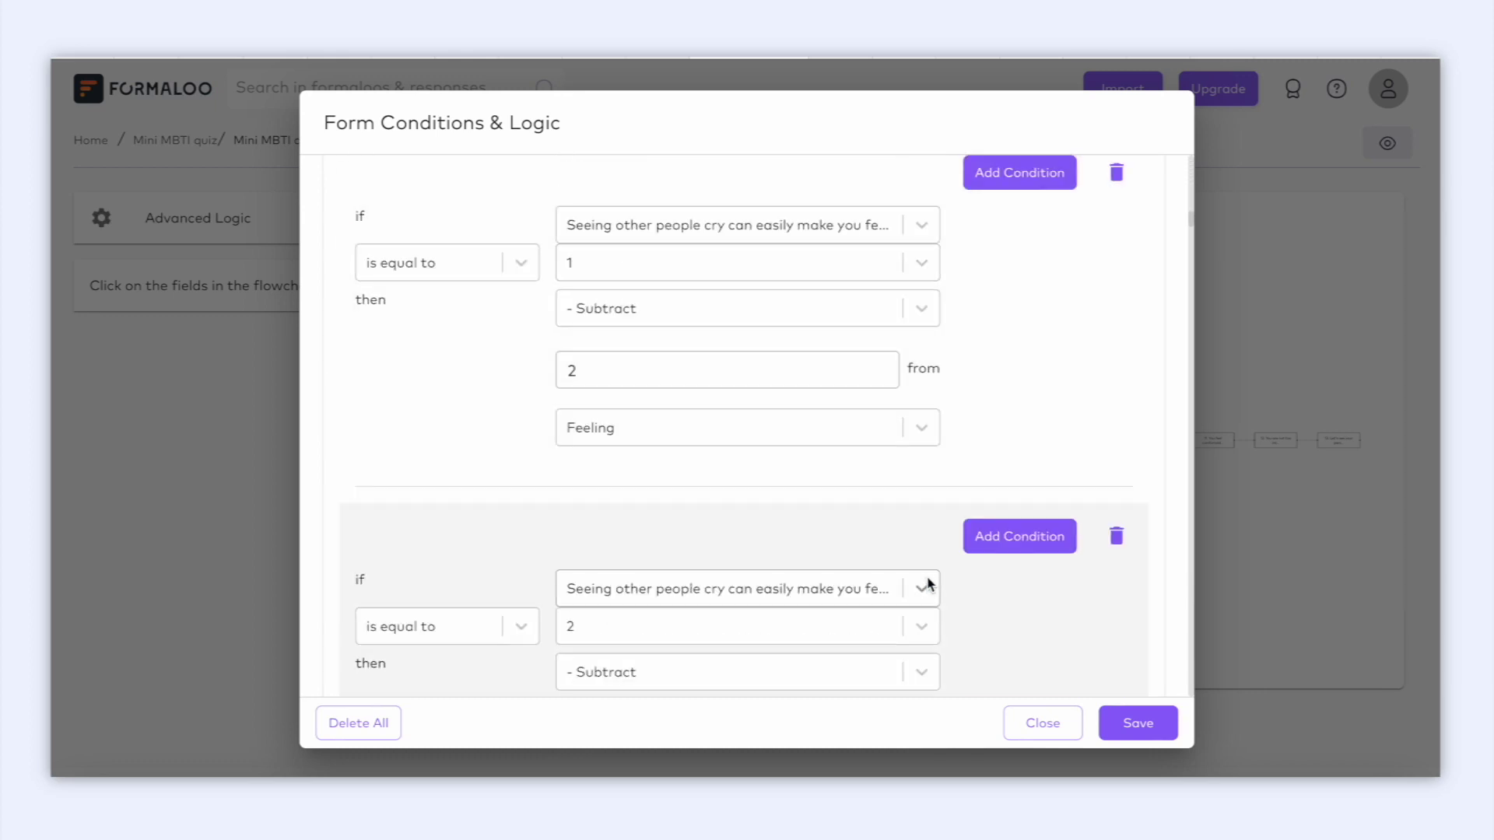
click(923, 227)
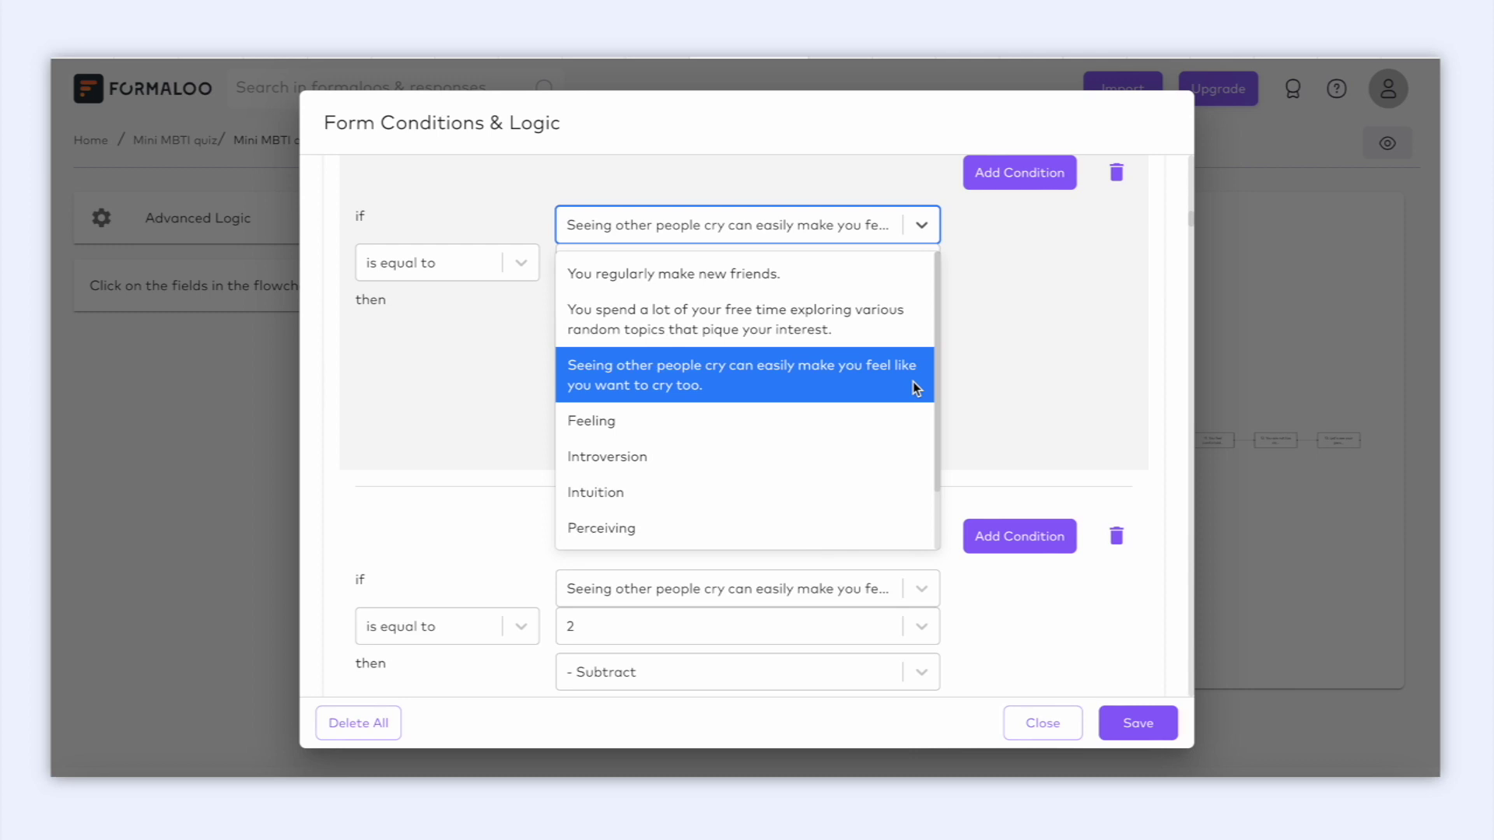
click(931, 227)
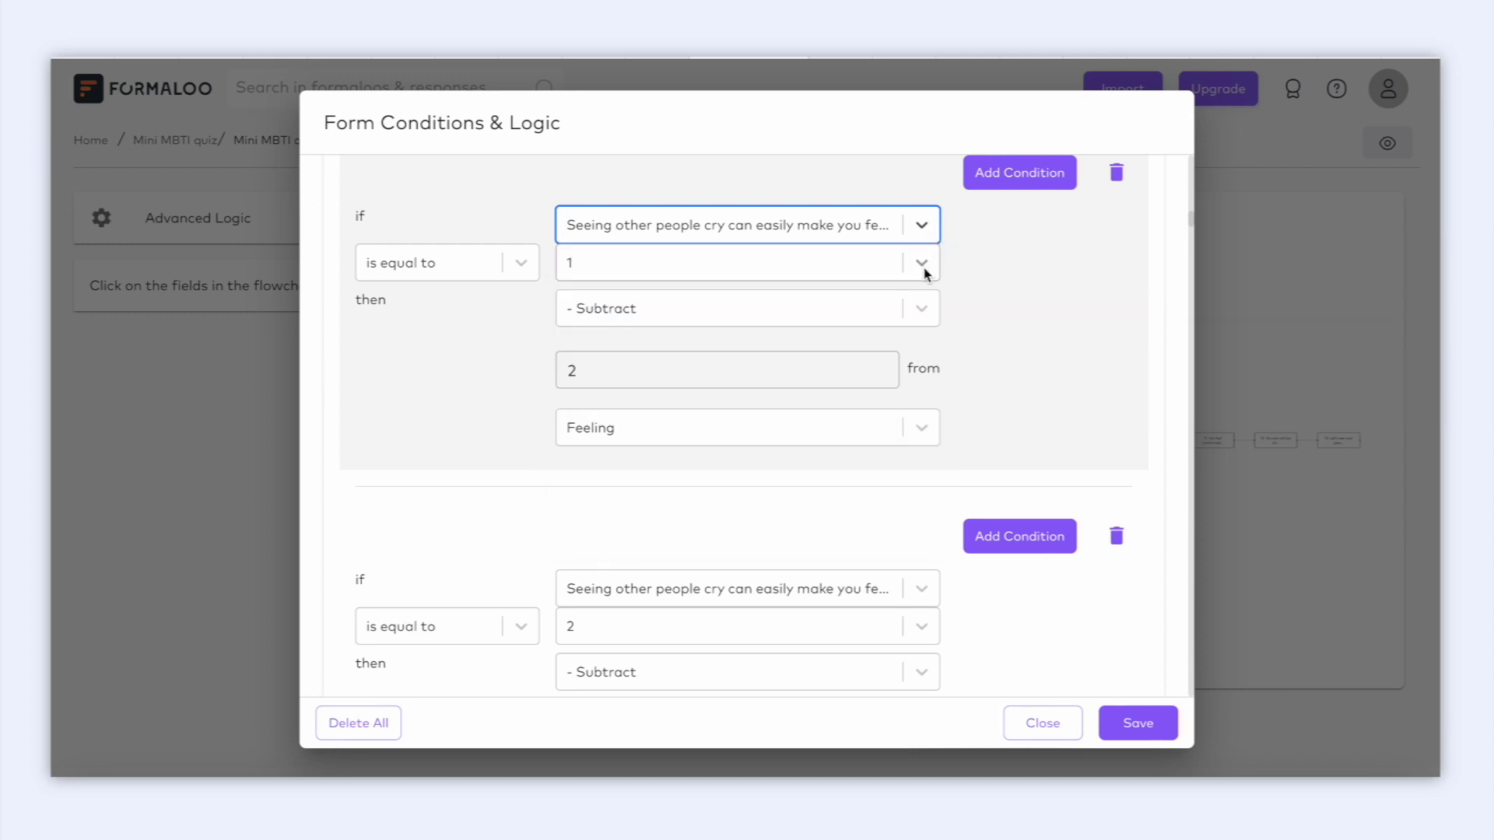
click(924, 312)
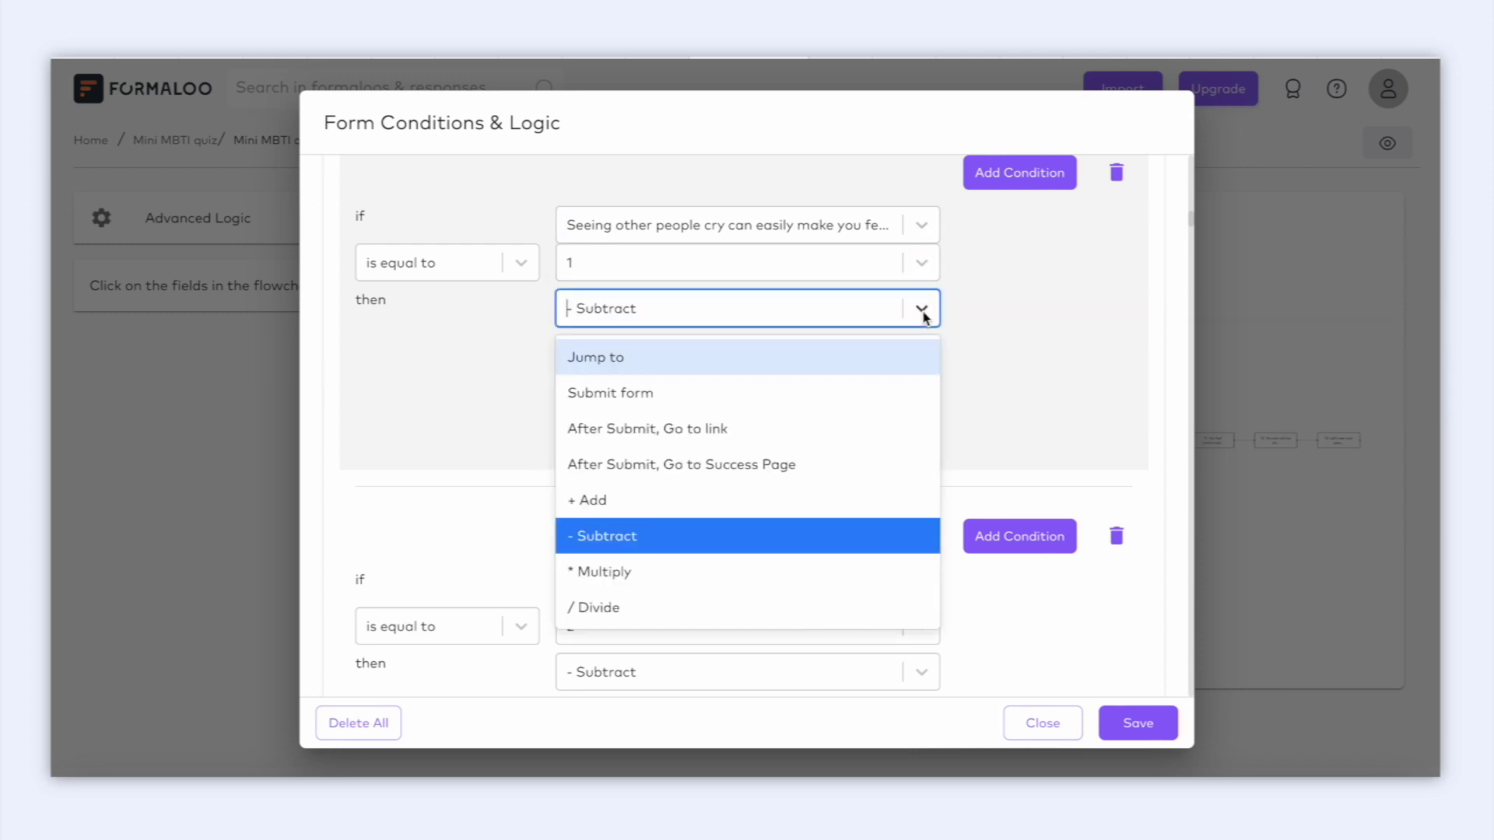
click(923, 312)
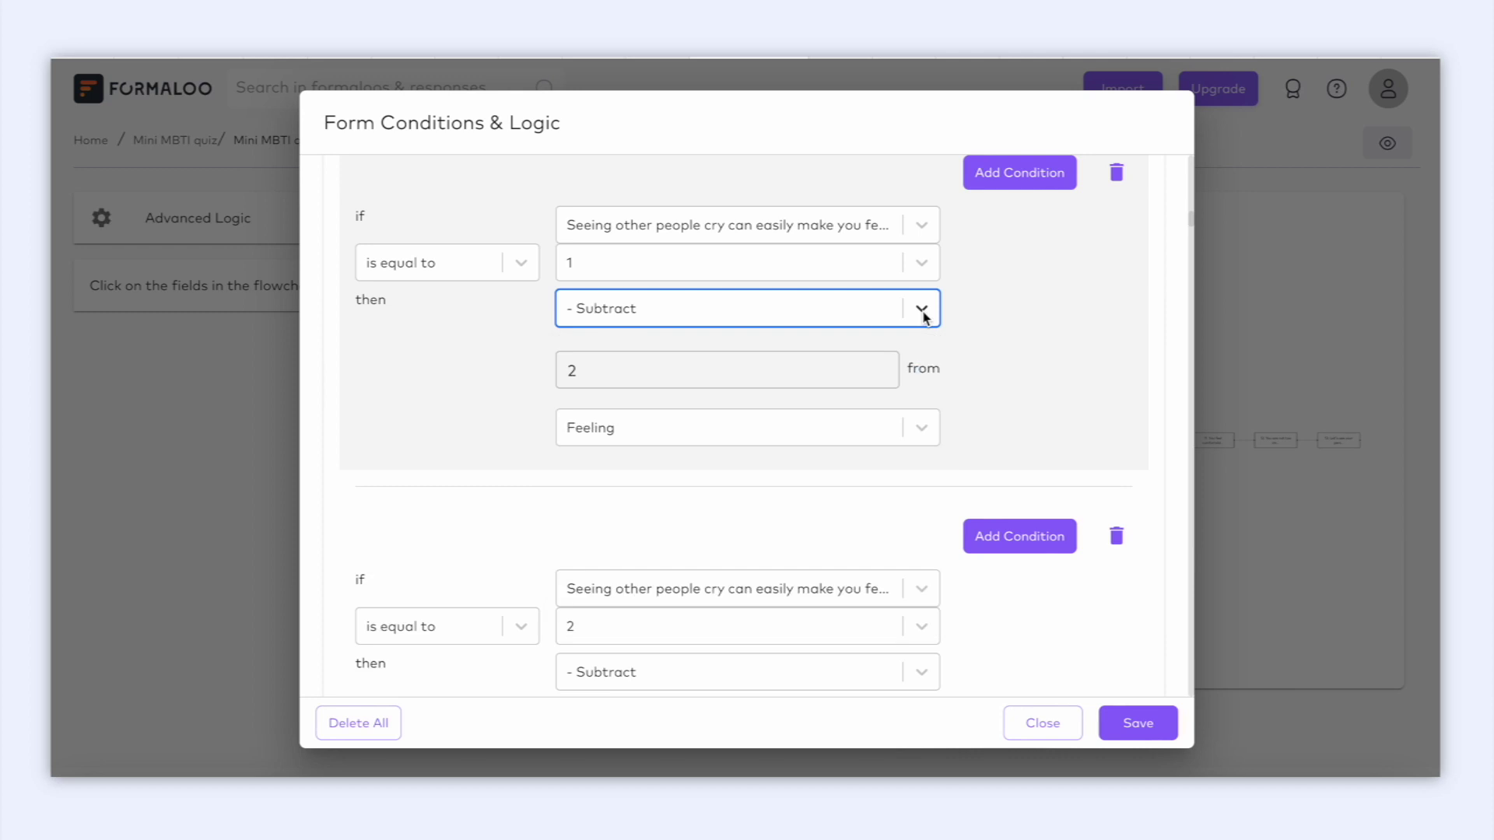
click(921, 437)
click(920, 437)
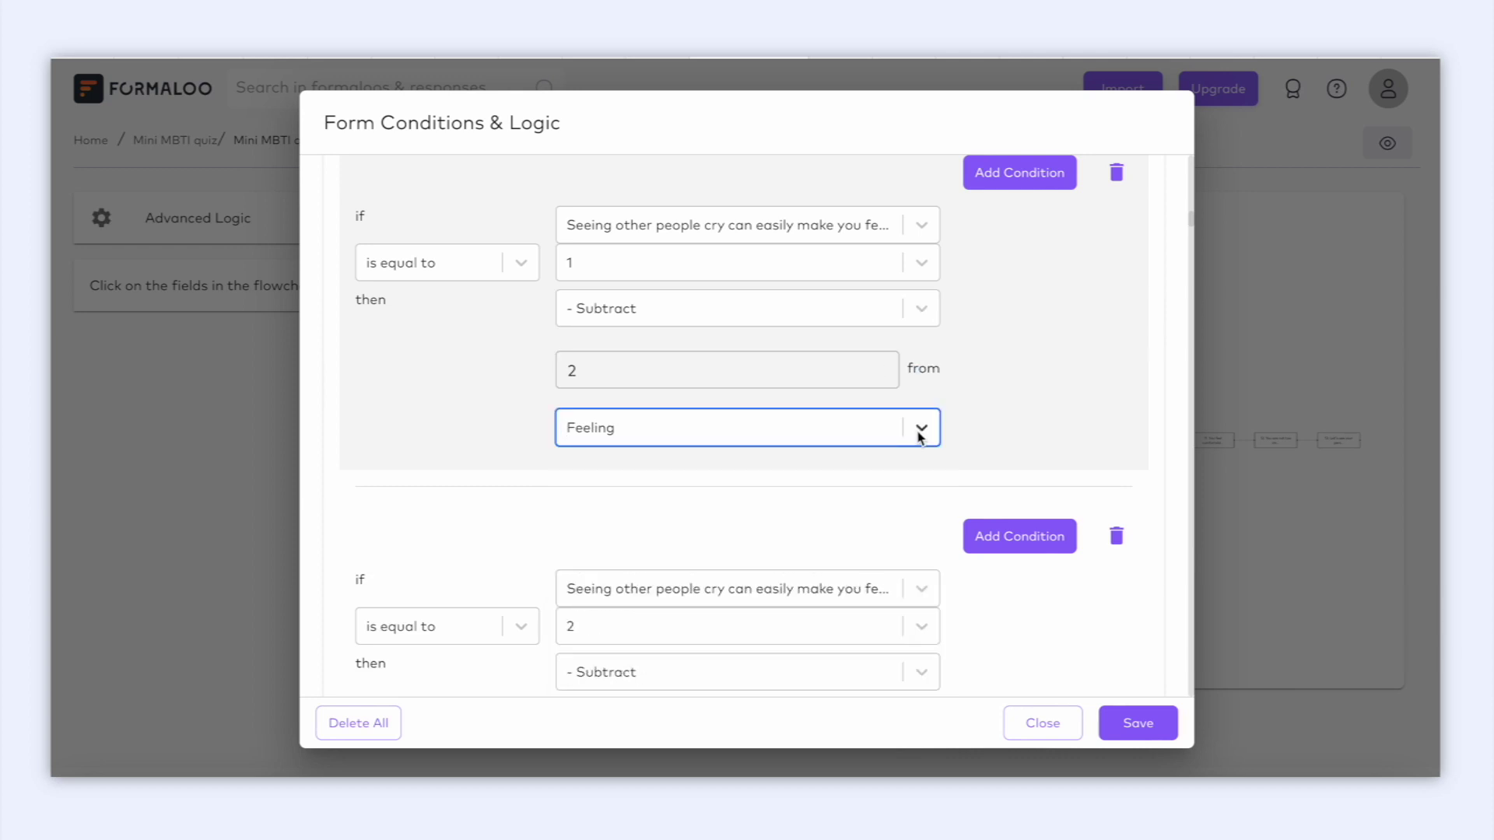
scroll(920, 435, down, 20)
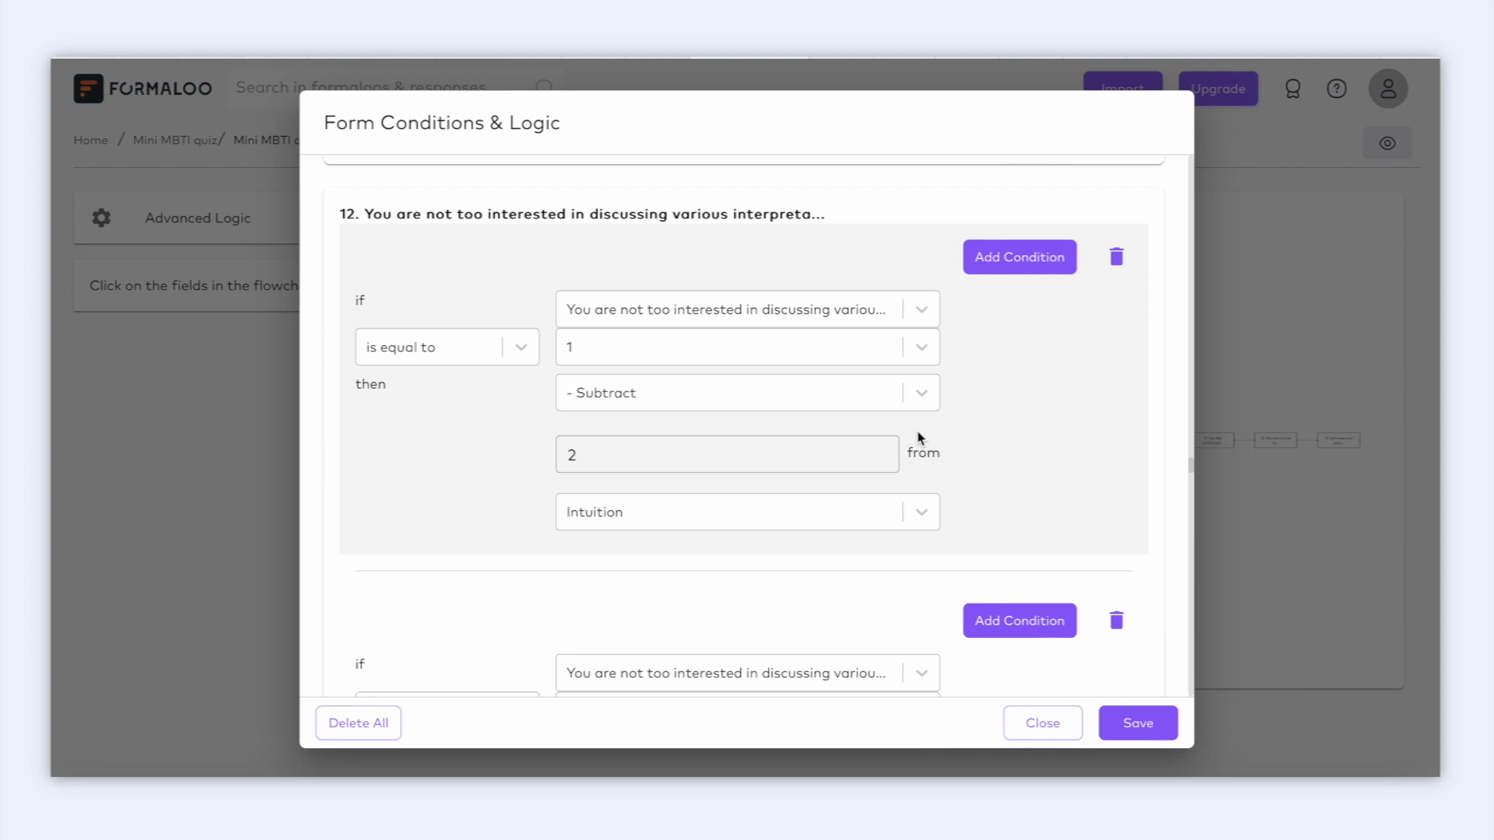
click(926, 313)
scroll(889, 482, down, 2)
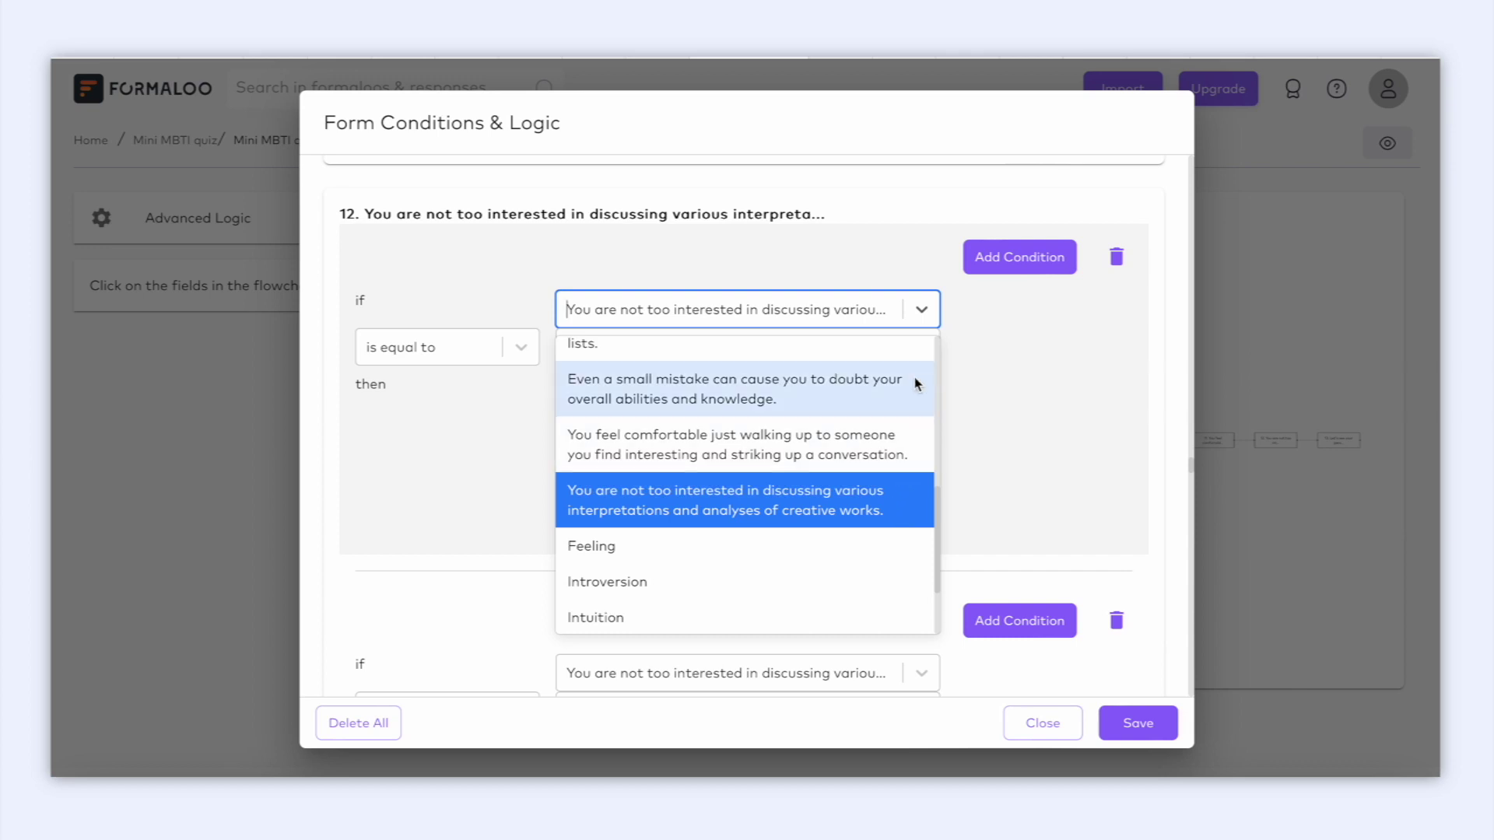
click(921, 312)
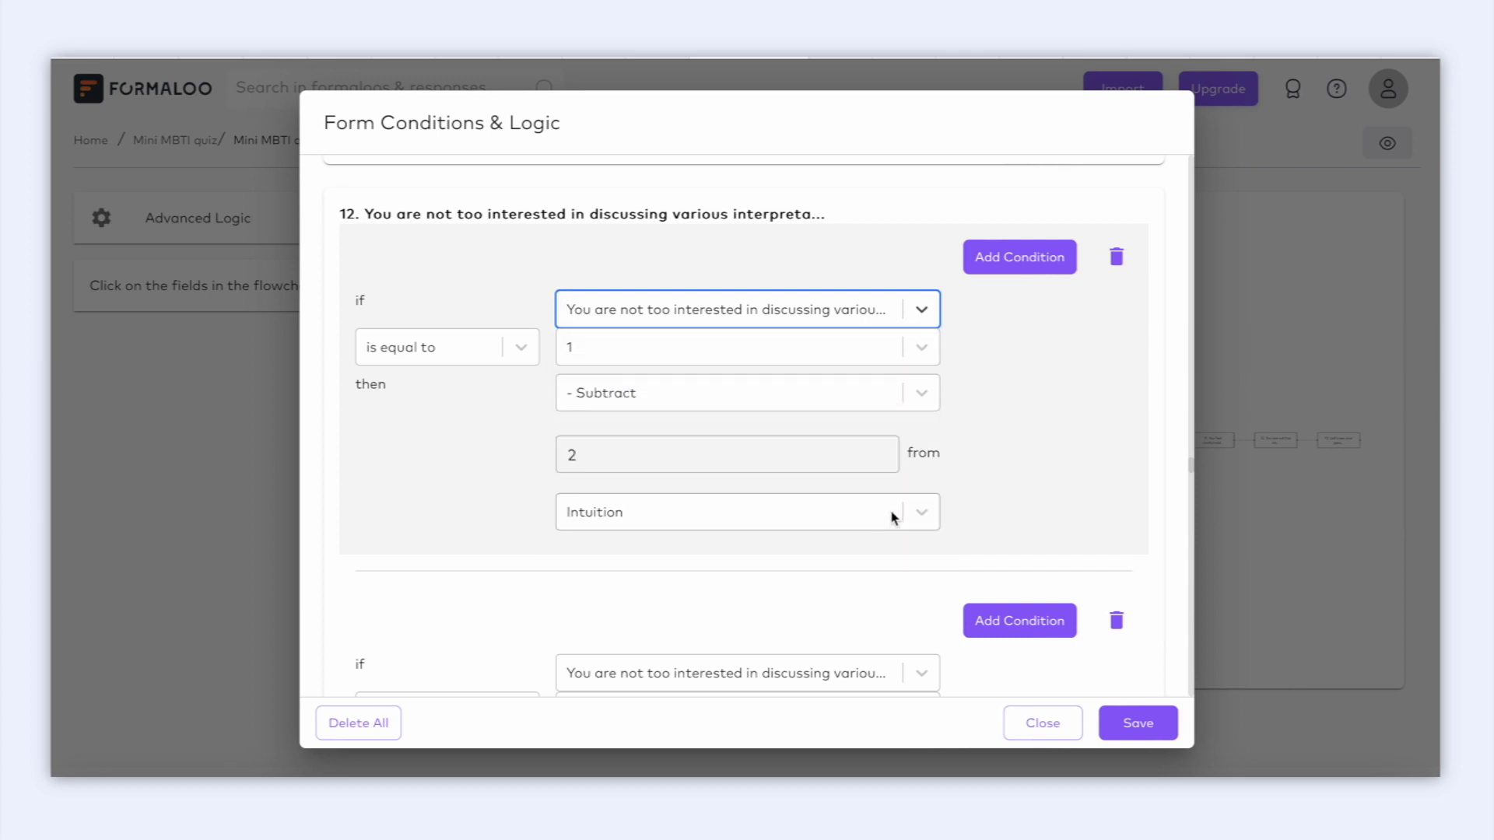
scroll(892, 516, down, 2)
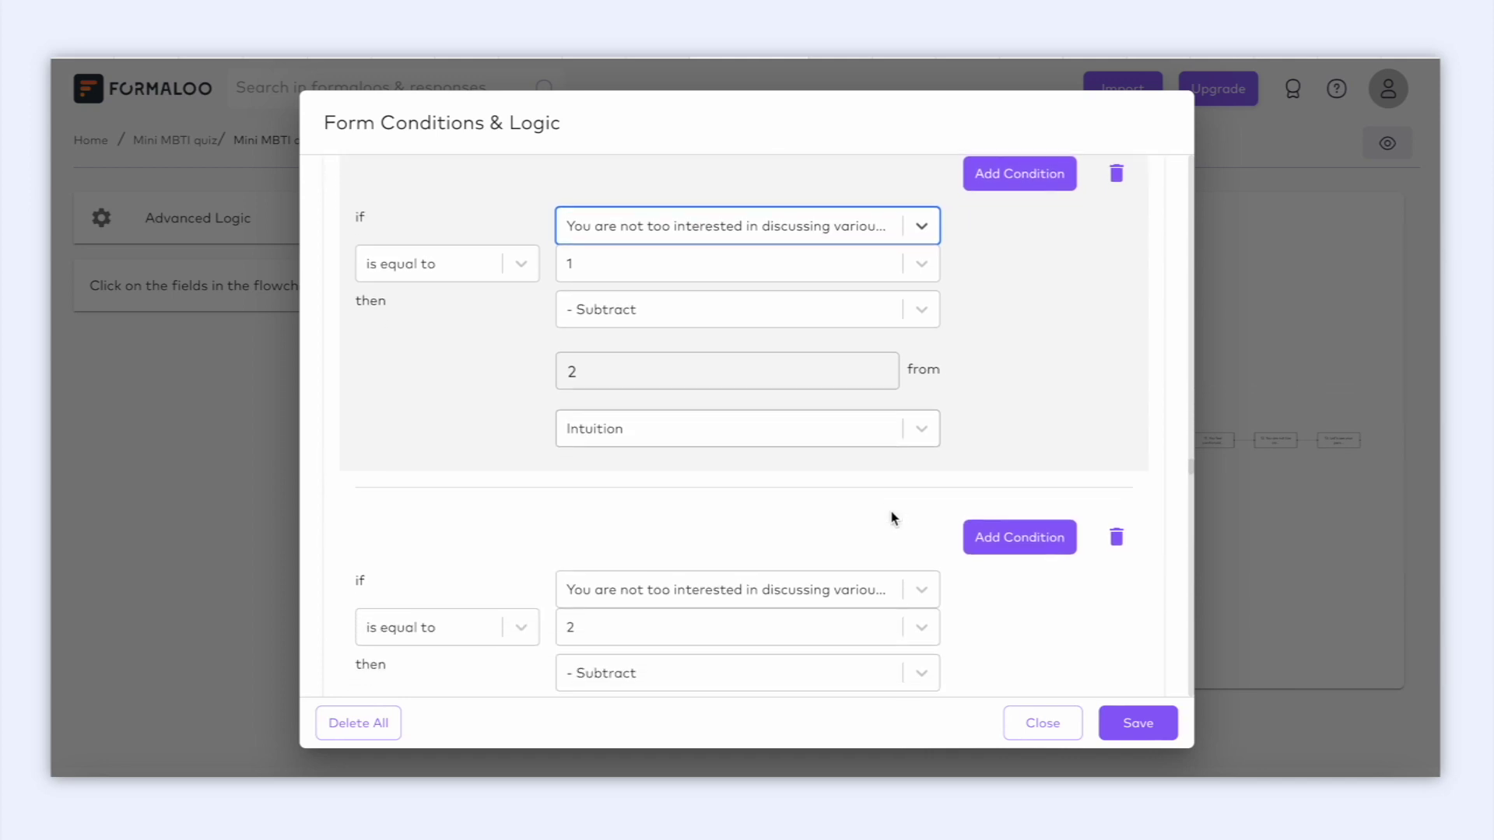
scroll(891, 517, down, 2)
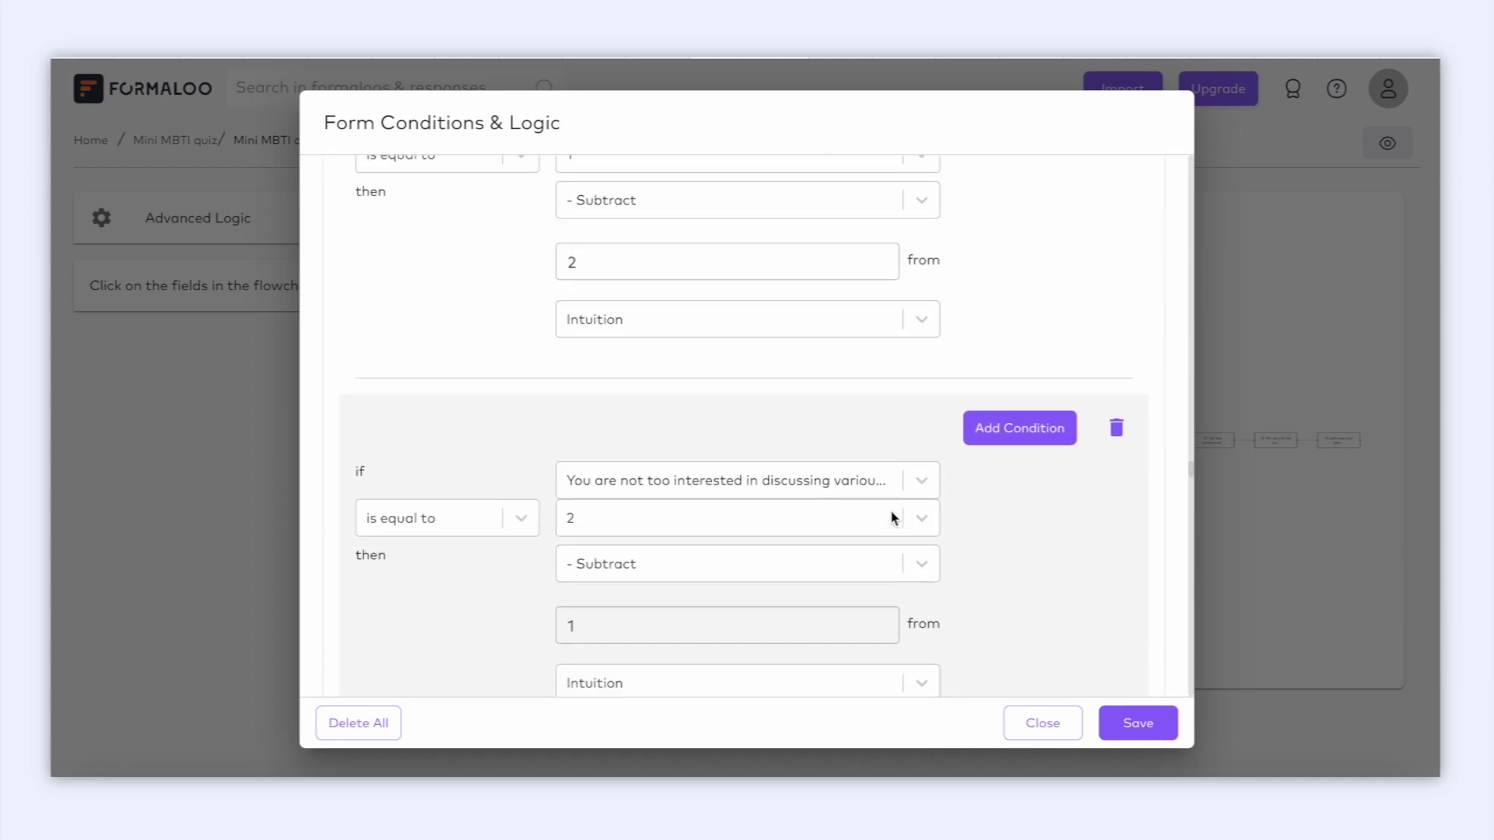
scroll(892, 517, down, 2)
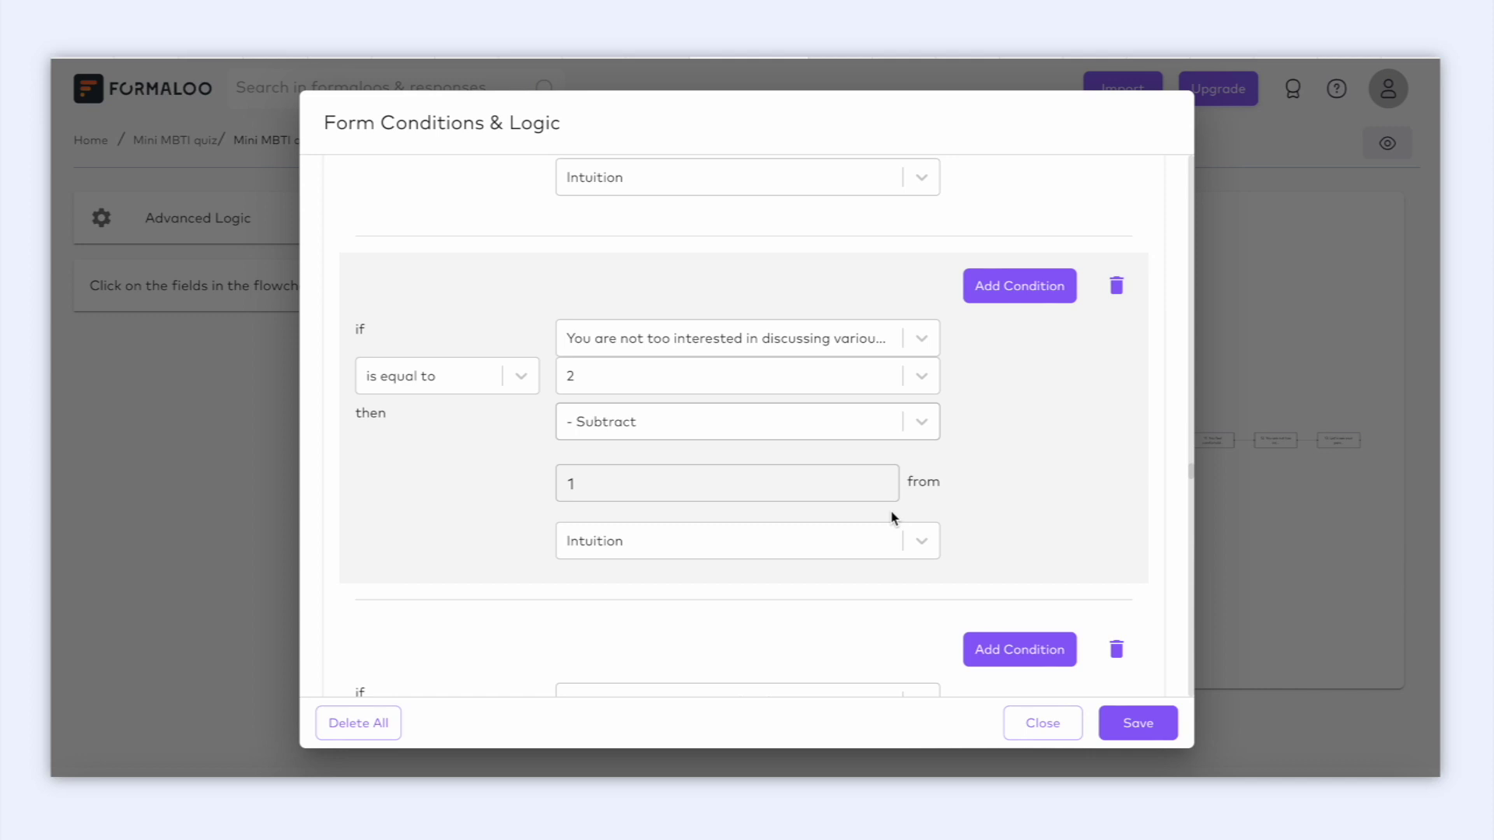
scroll(892, 517, down, 2)
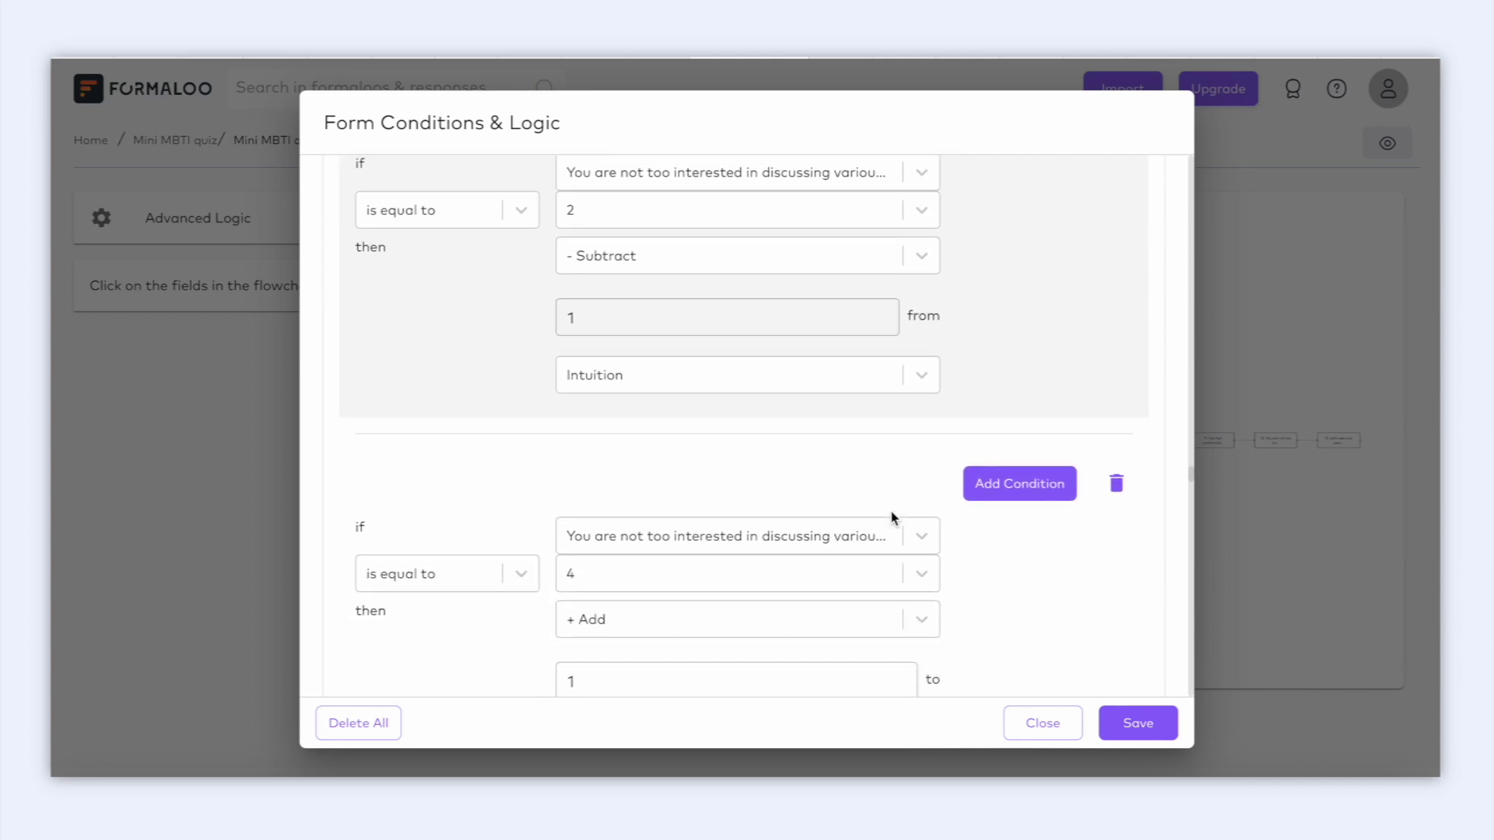
scroll(892, 517, down, 1)
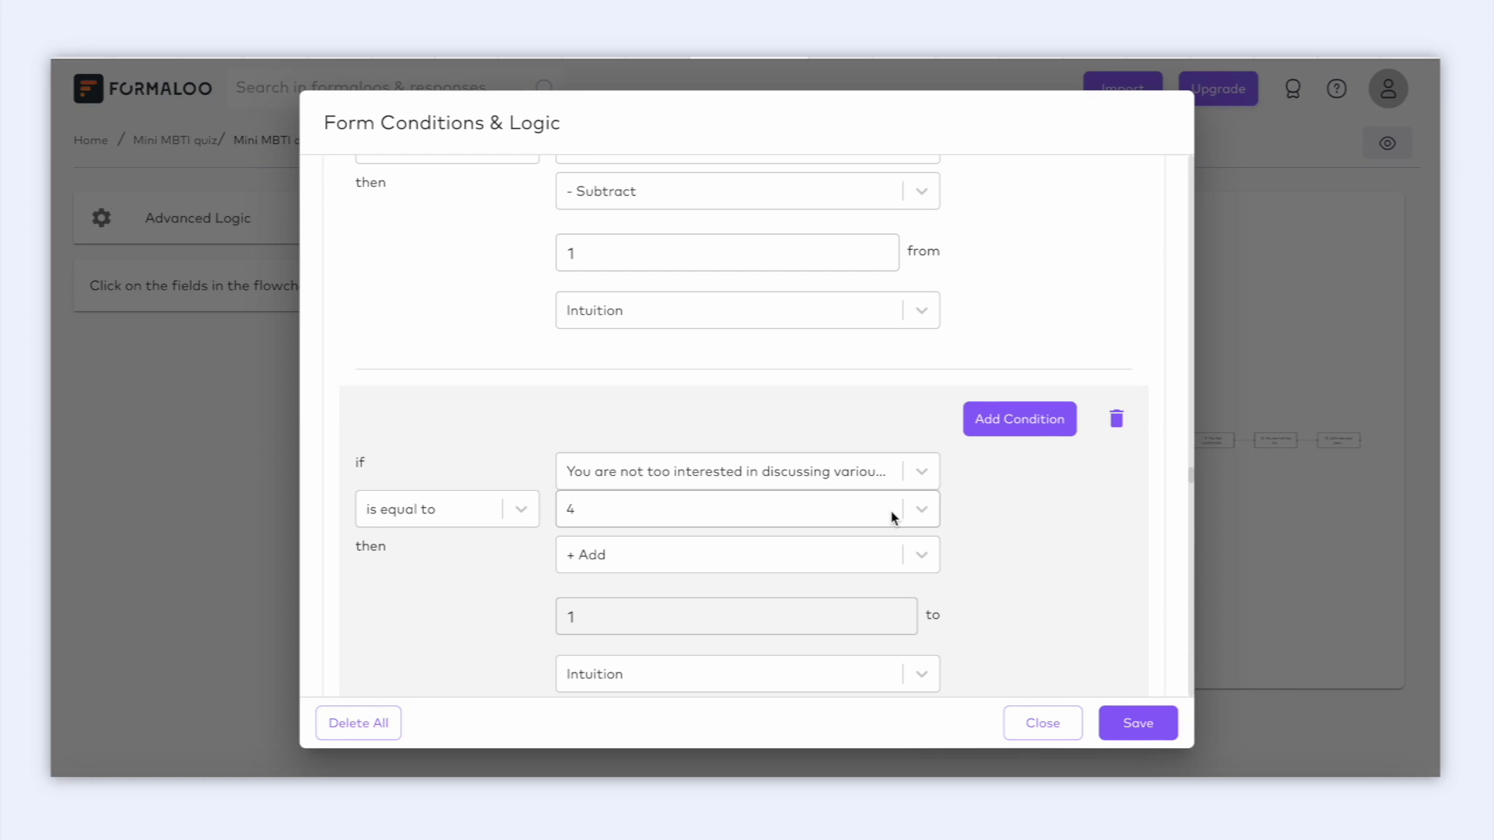
scroll(892, 516, down, 1)
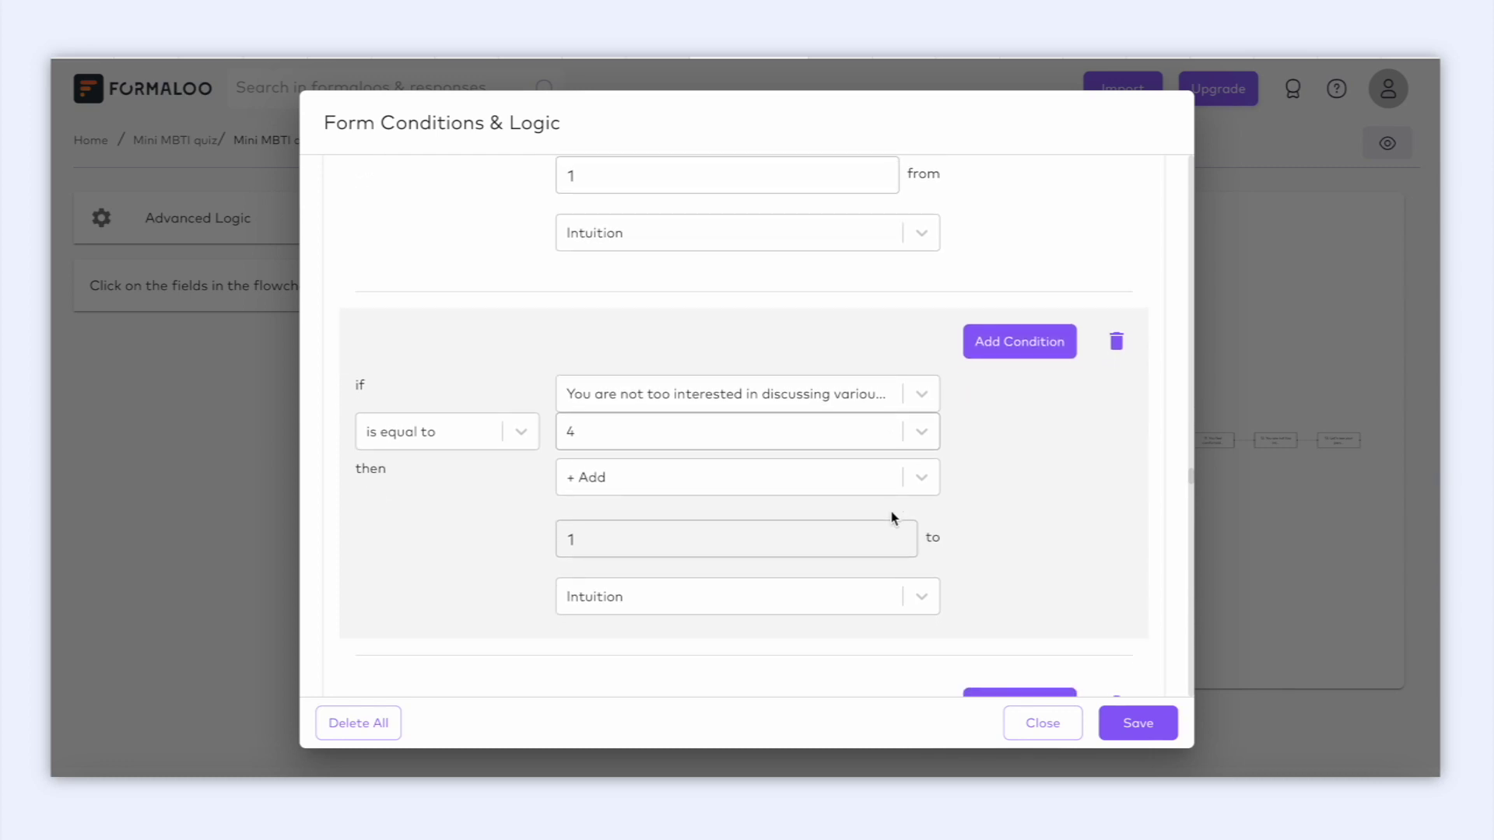
scroll(891, 517, down, 1)
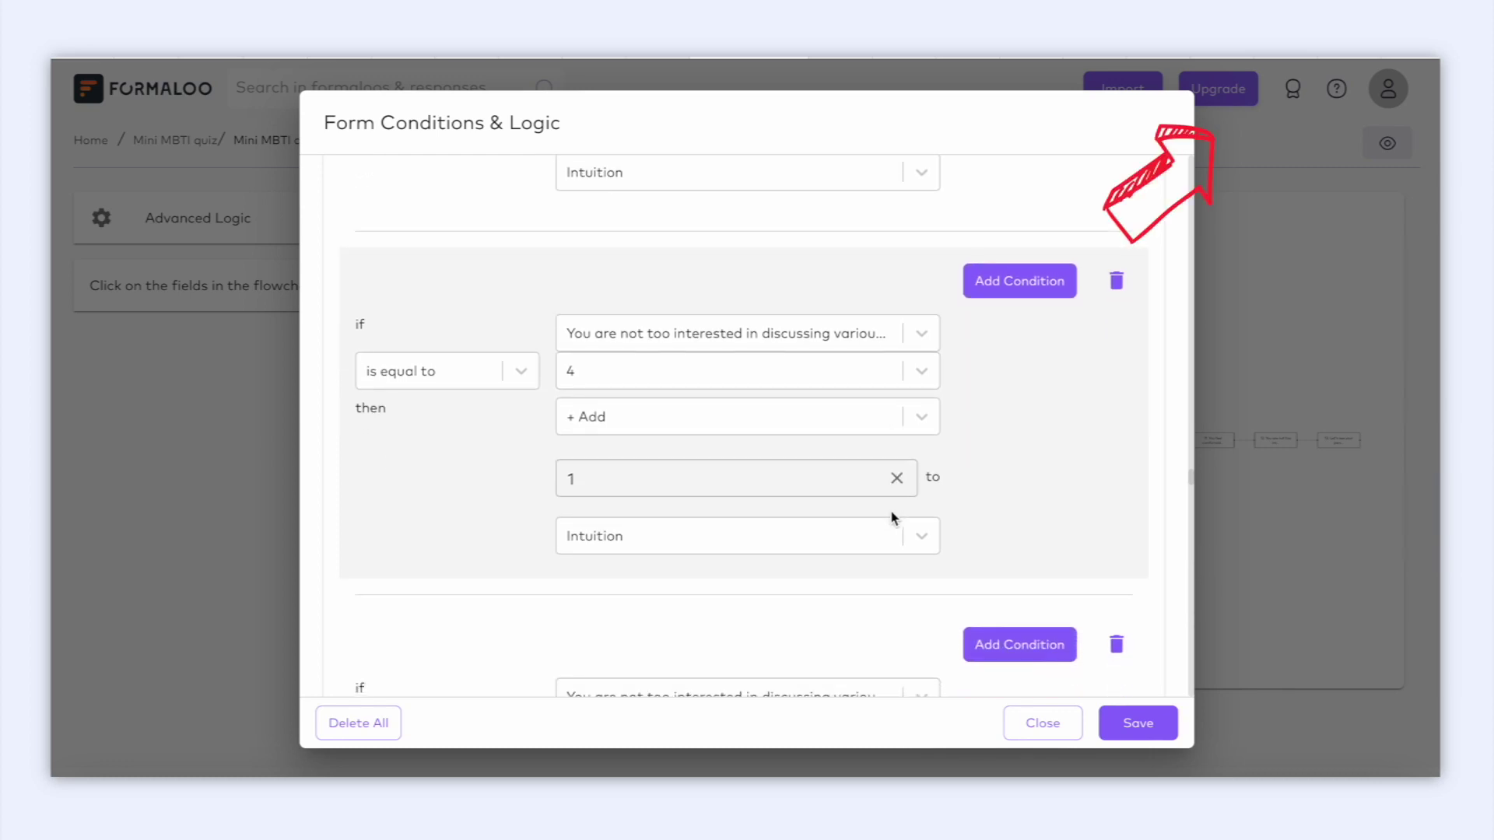
scroll(892, 514, down, 1)
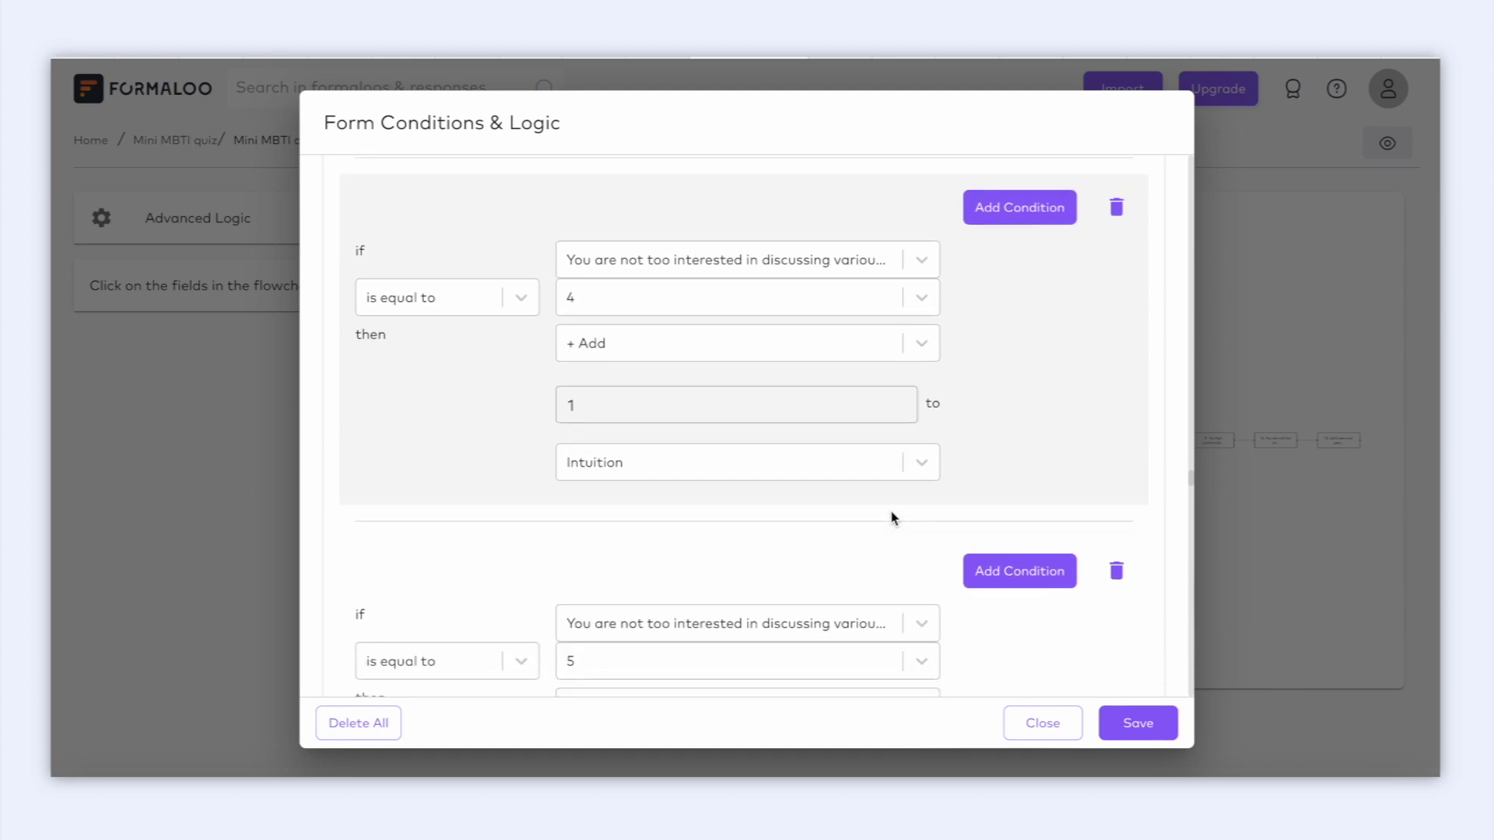
scroll(893, 517, down, 1)
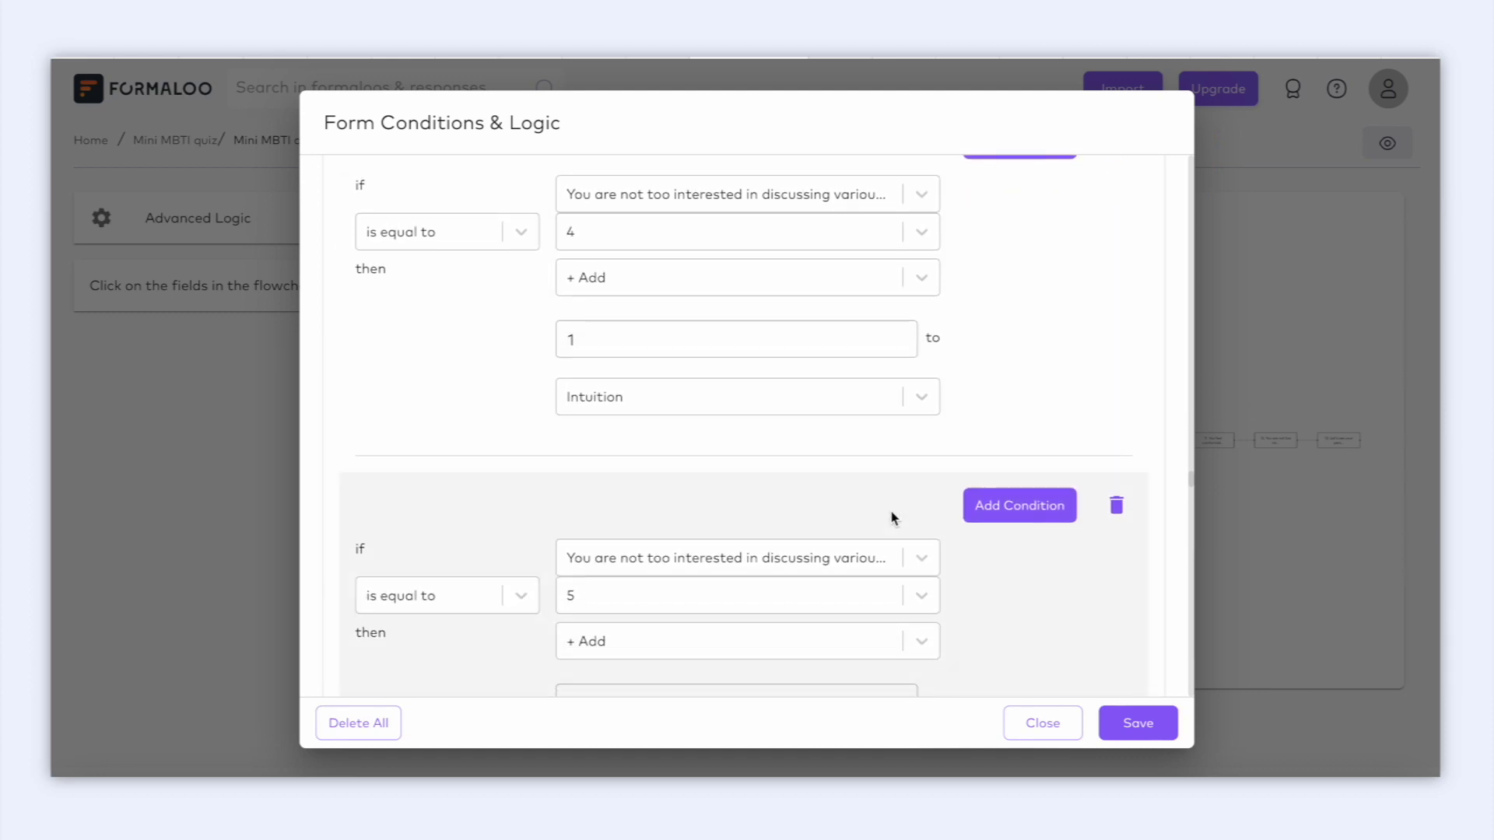
scroll(891, 517, down, 1)
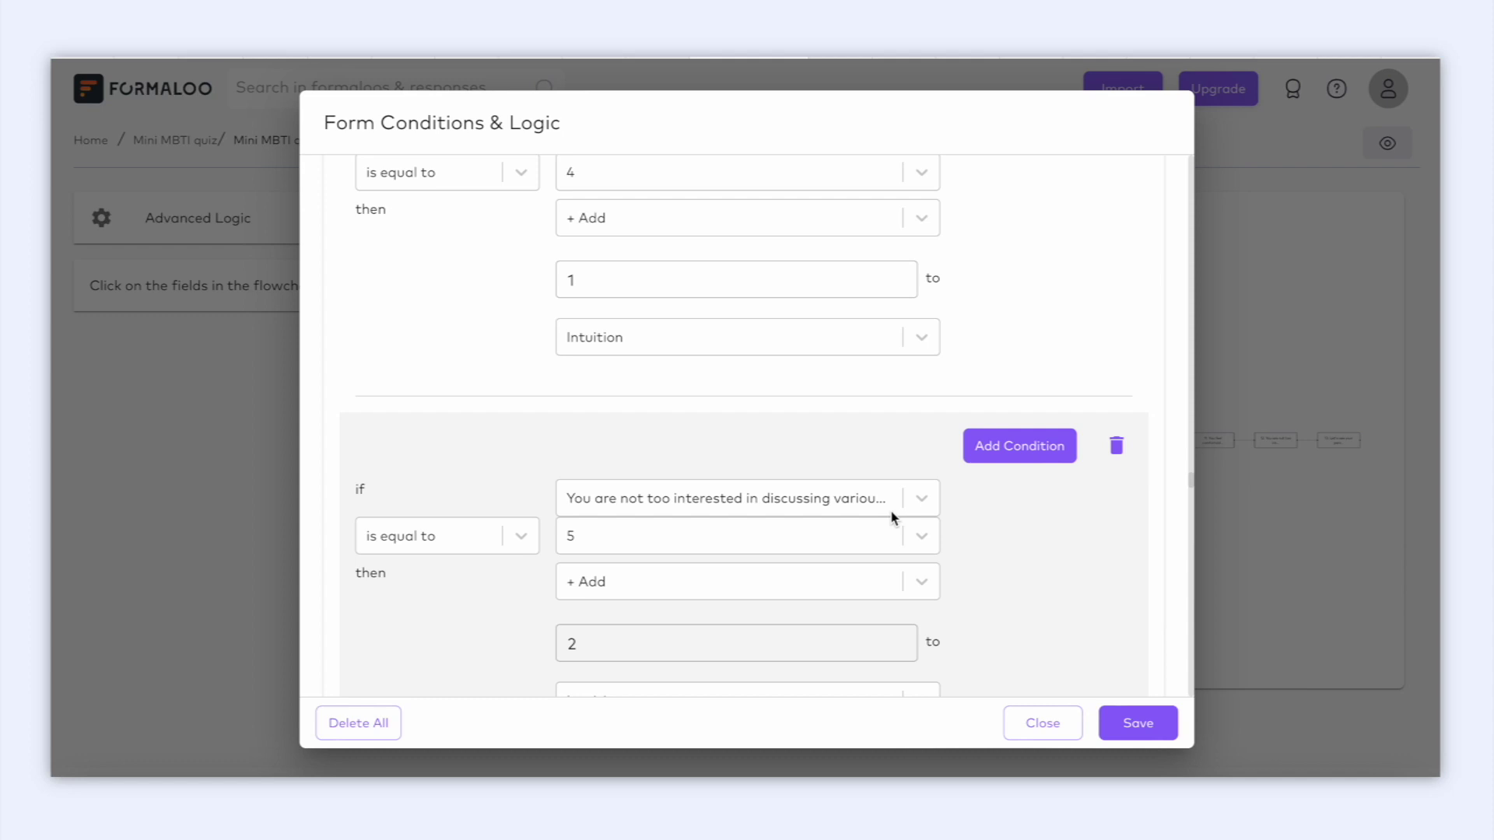
scroll(892, 515, down, 1)
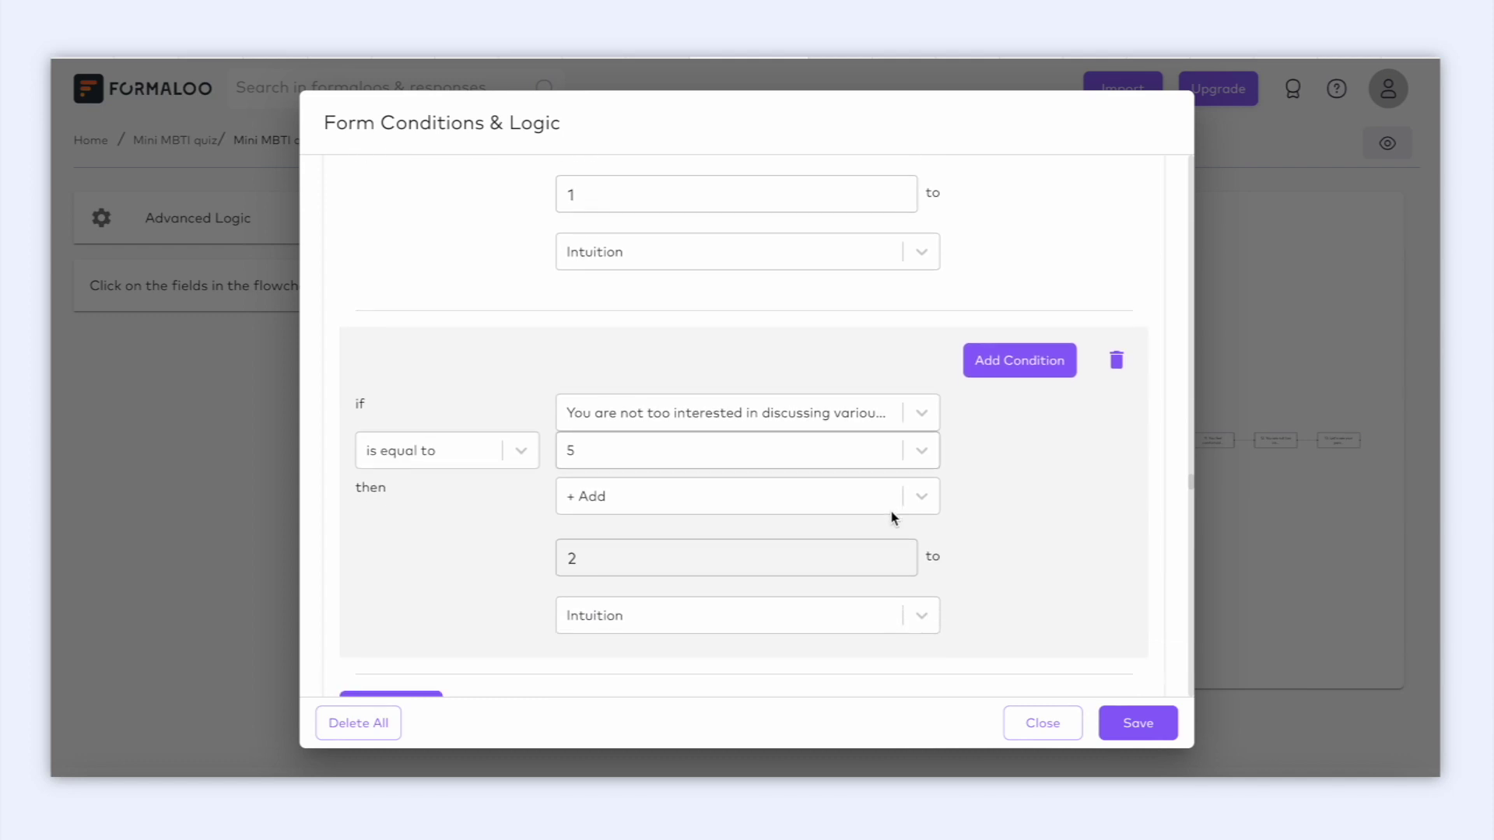
scroll(890, 511, down, 1)
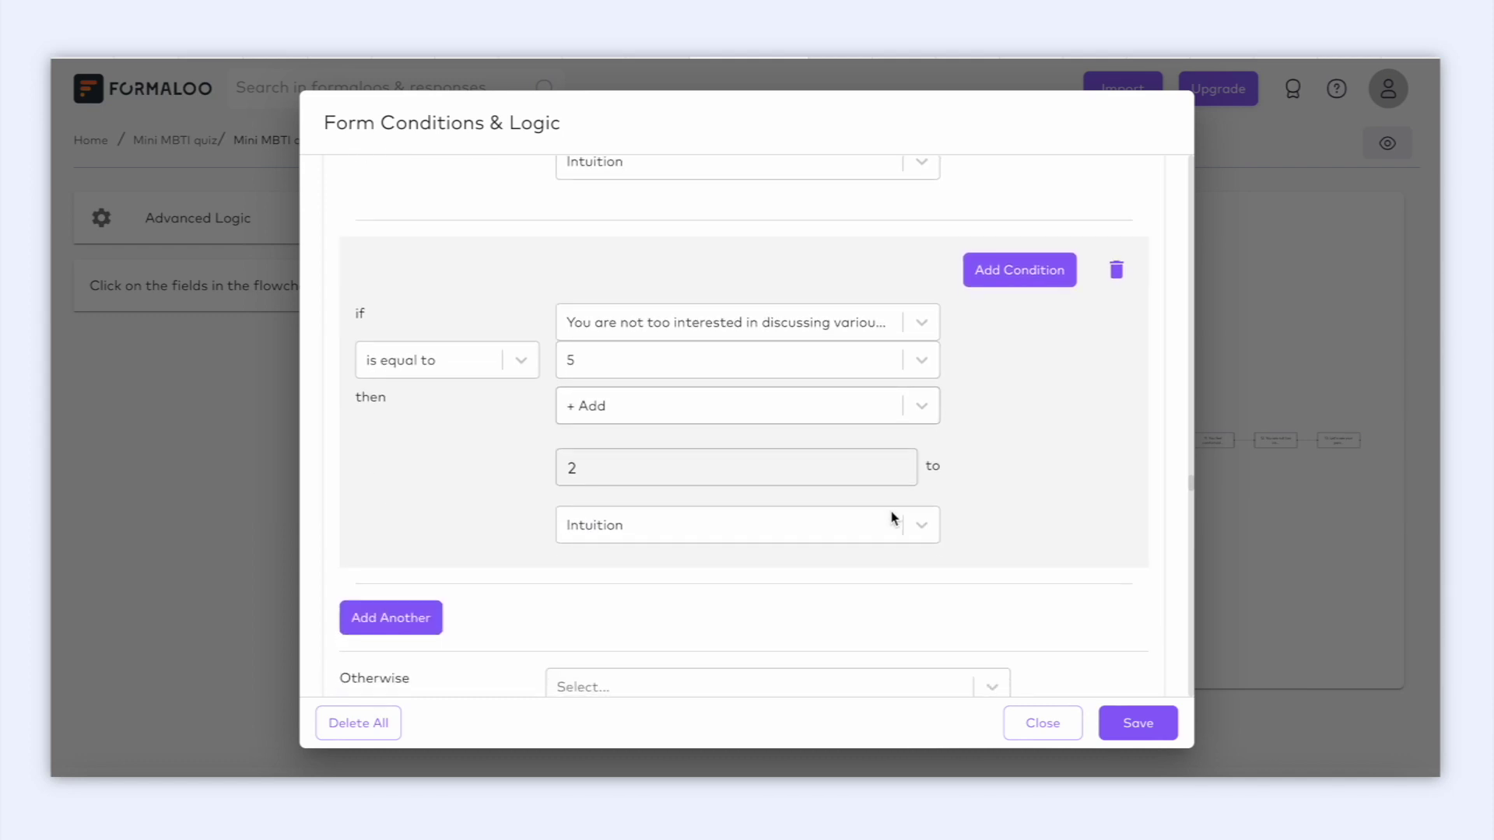
scroll(890, 512, down, 2)
Step: Scroll to block 13's INFP rule and view its list of personality-type success pages
scroll(890, 511, down, 5)
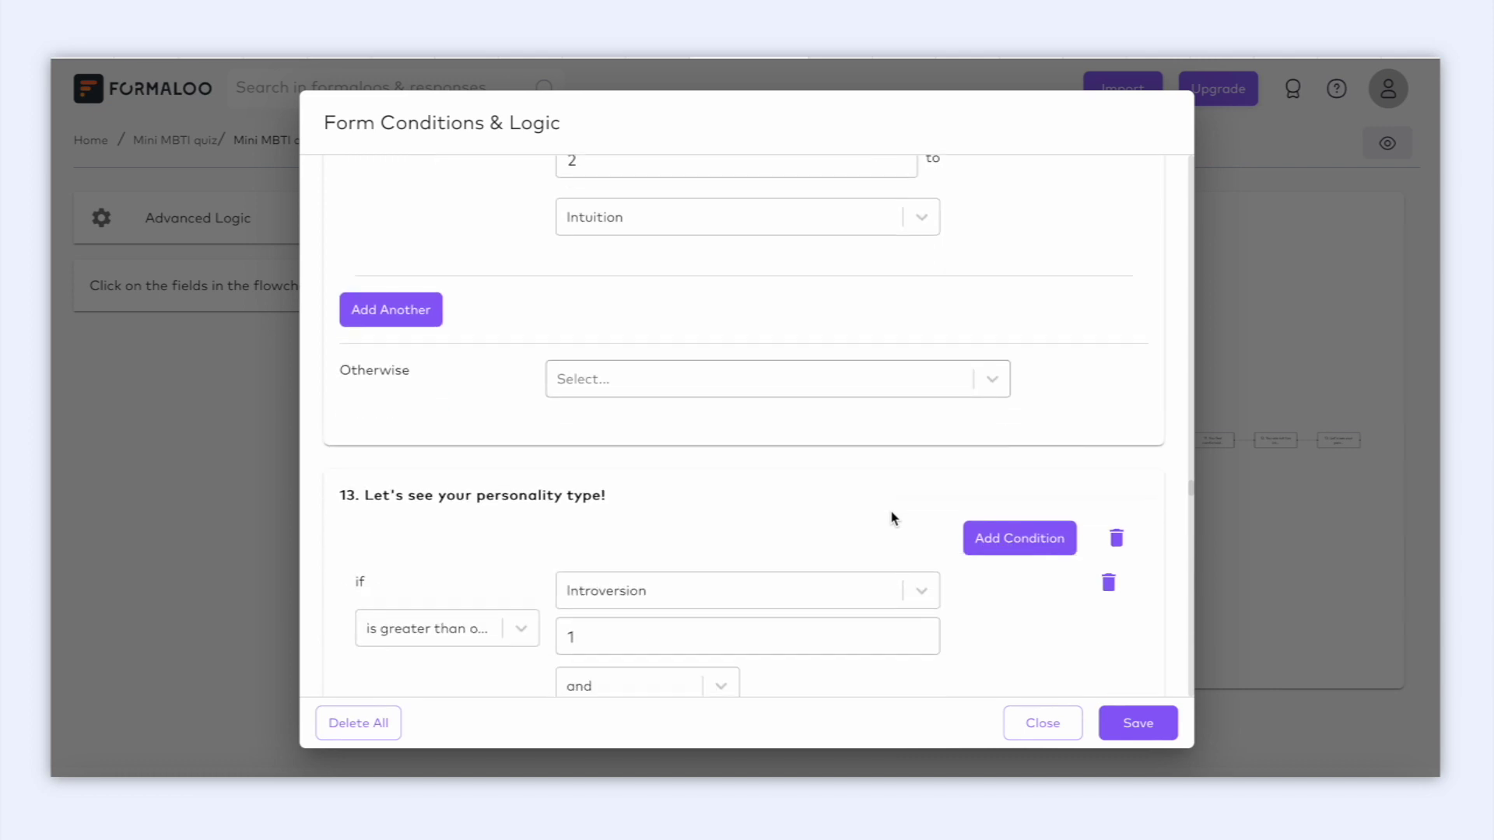
scroll(892, 517, down, 1)
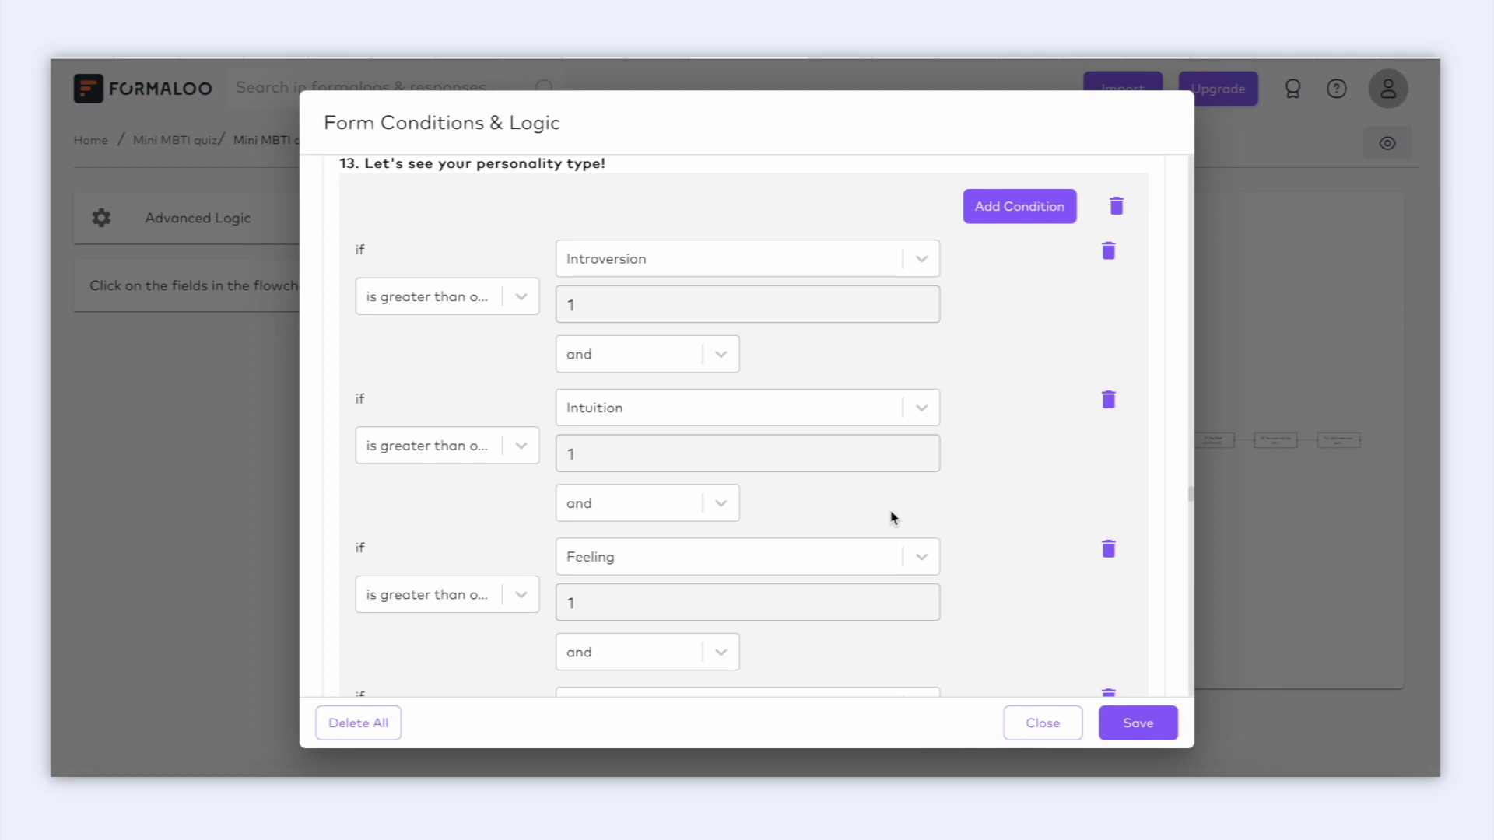
scroll(894, 517, down, 1)
scroll(893, 518, up, 1)
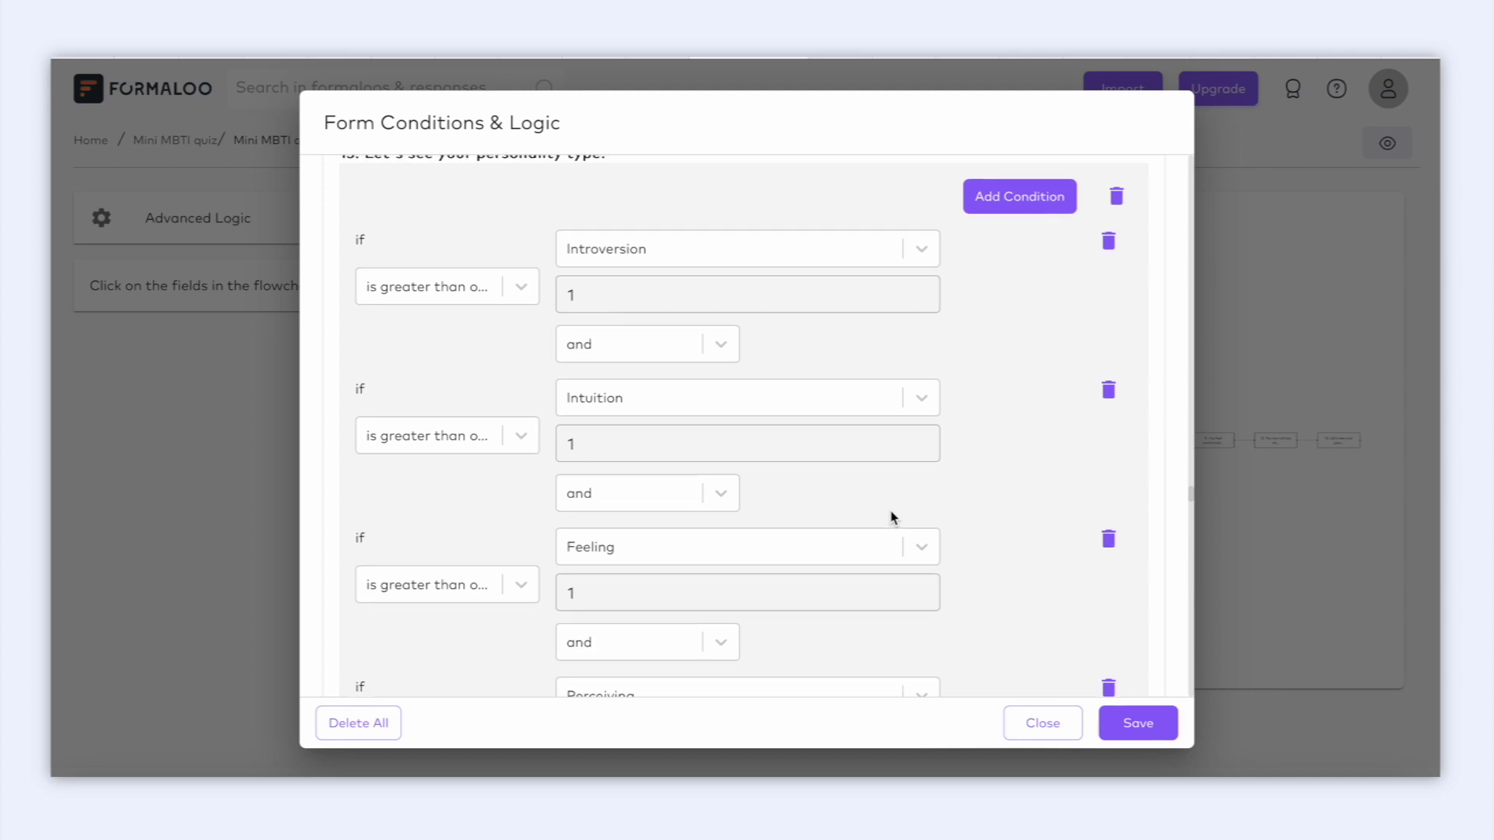
scroll(894, 518, down, 3)
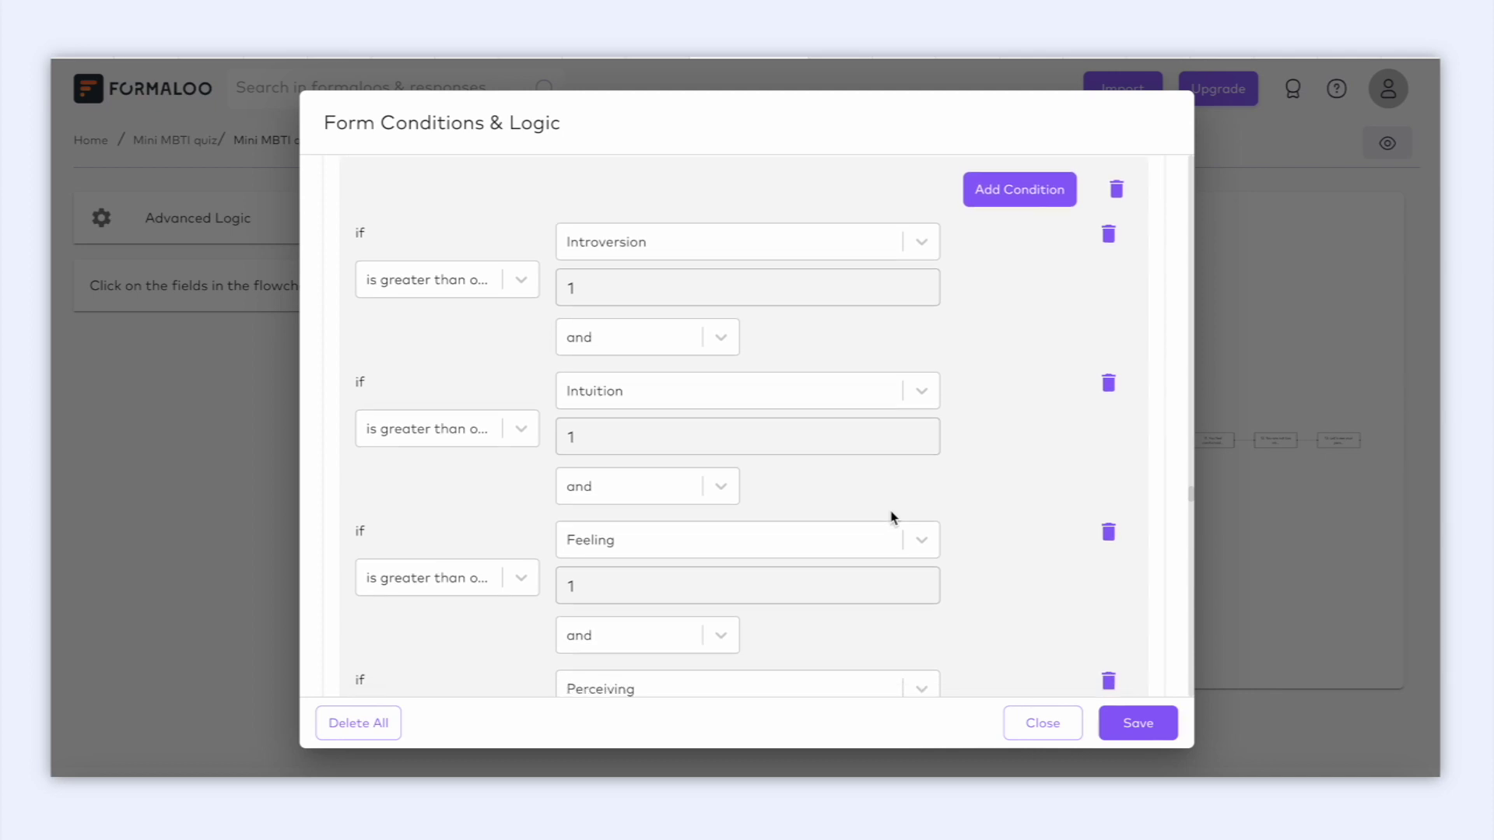
scroll(893, 517, down, 2)
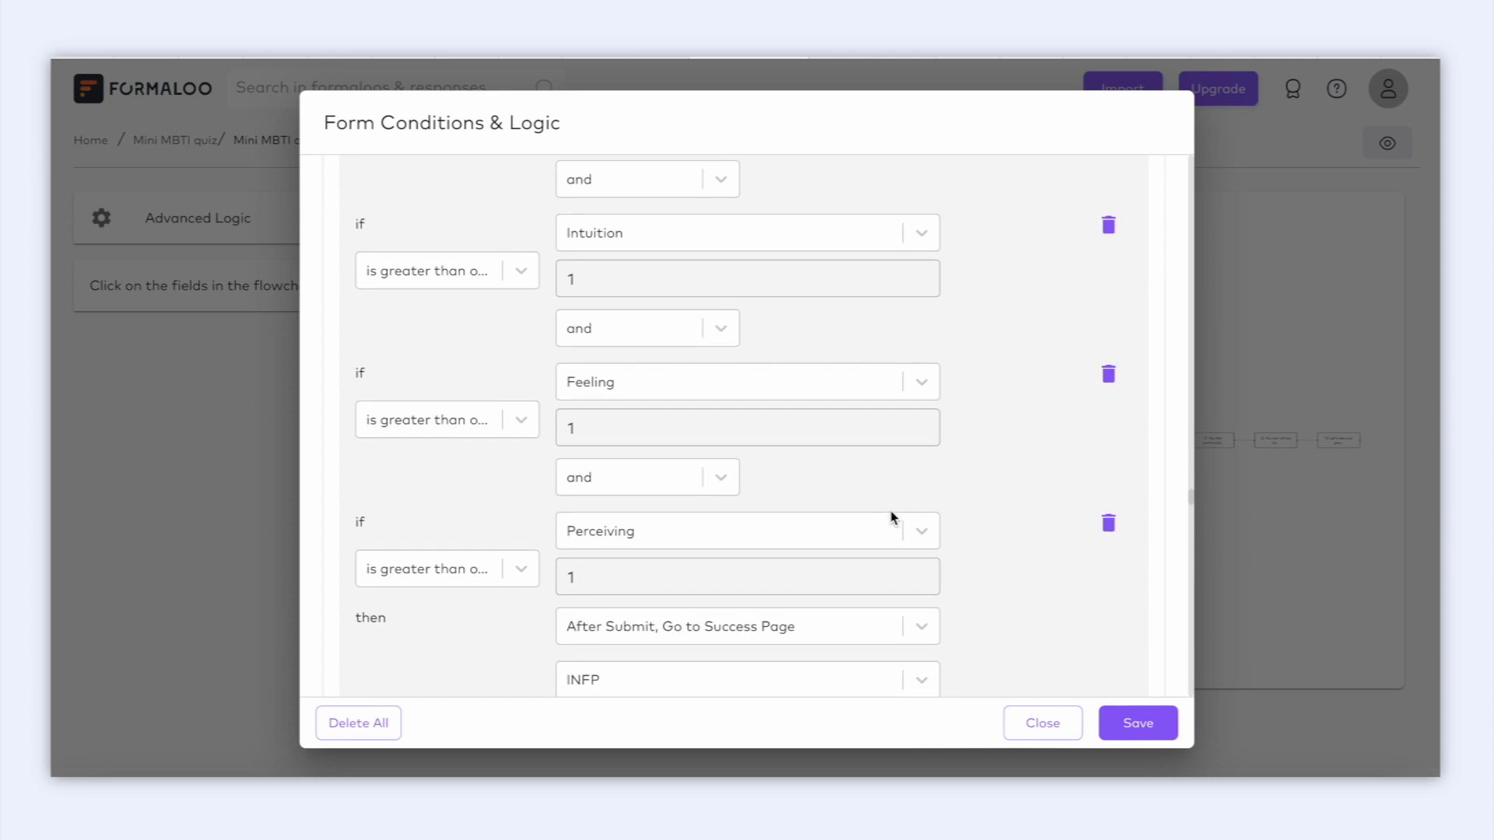
click(922, 590)
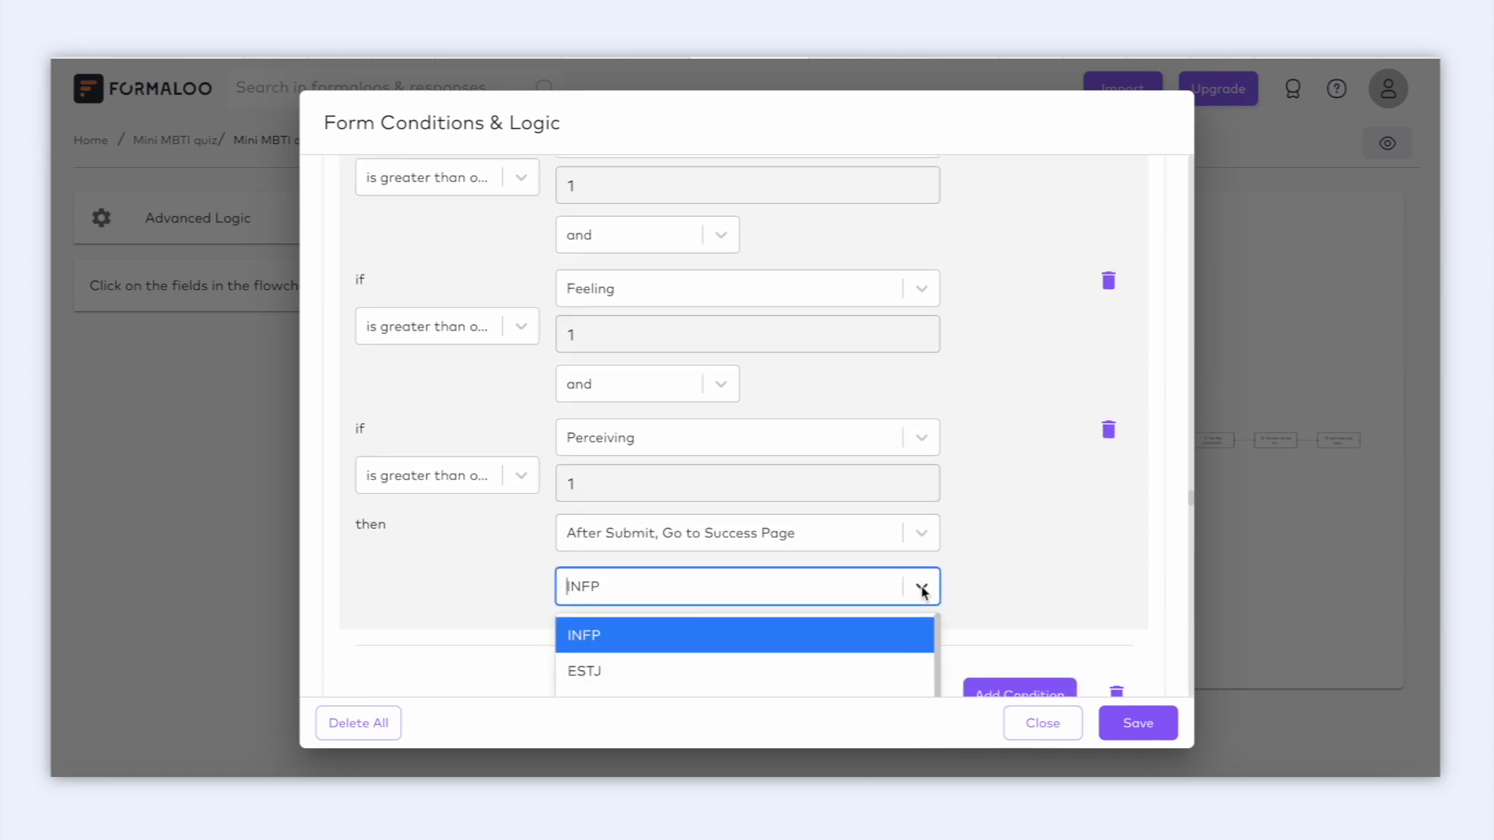
scroll(923, 593, down, 3)
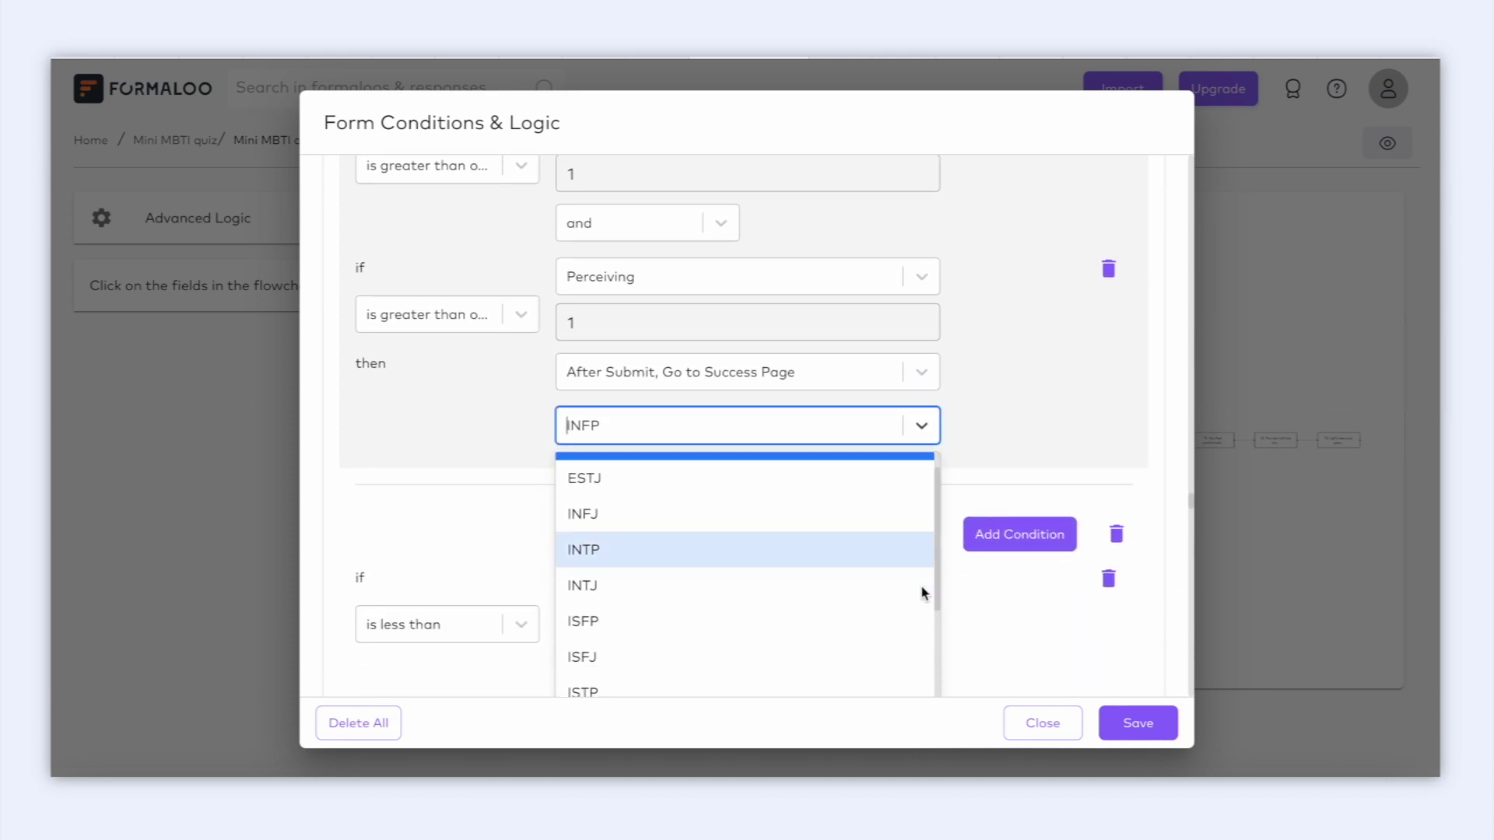
scroll(923, 592, down, 3)
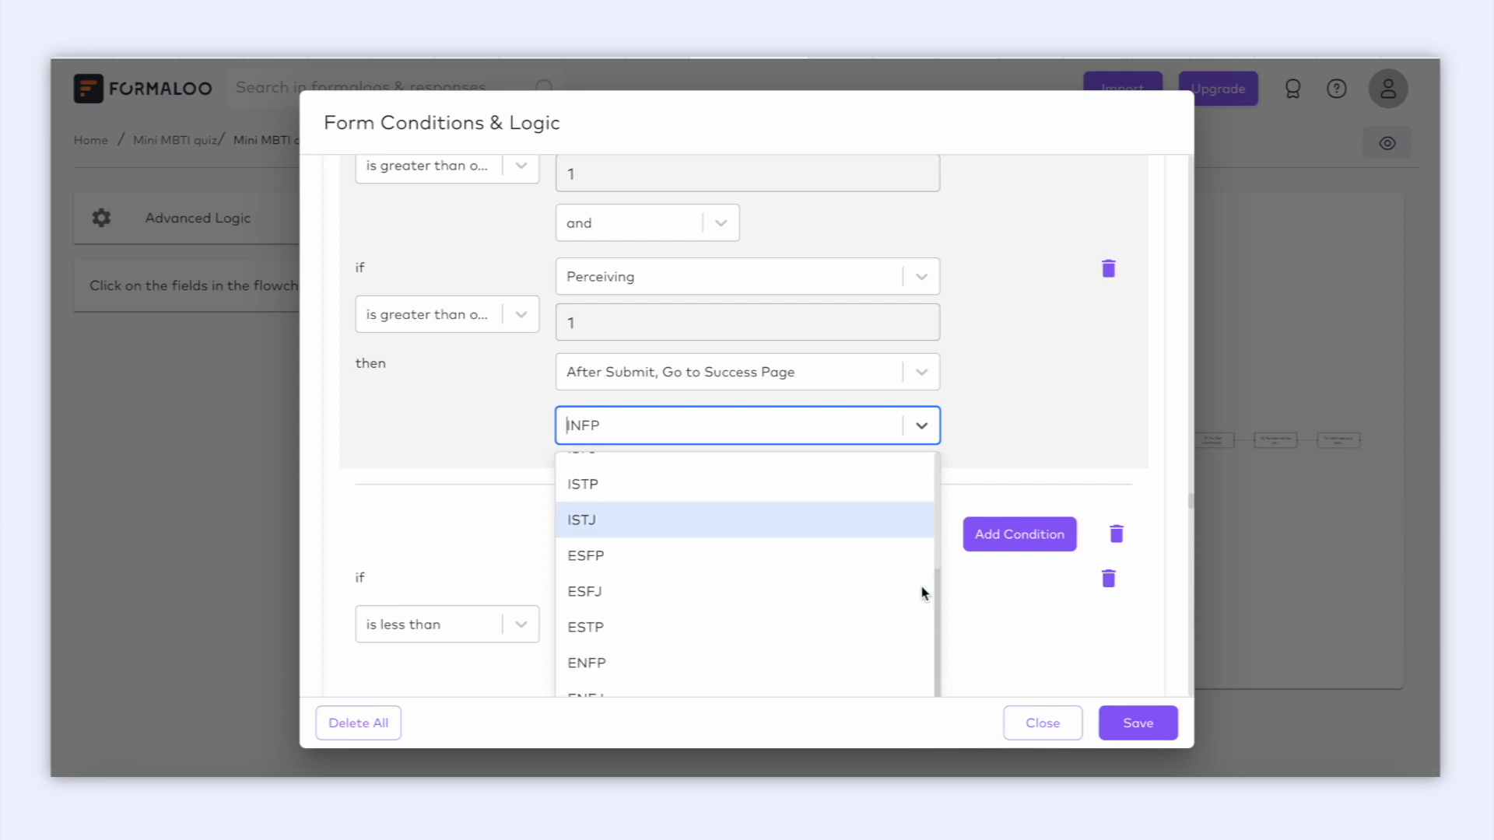
scroll(923, 593, up, 6)
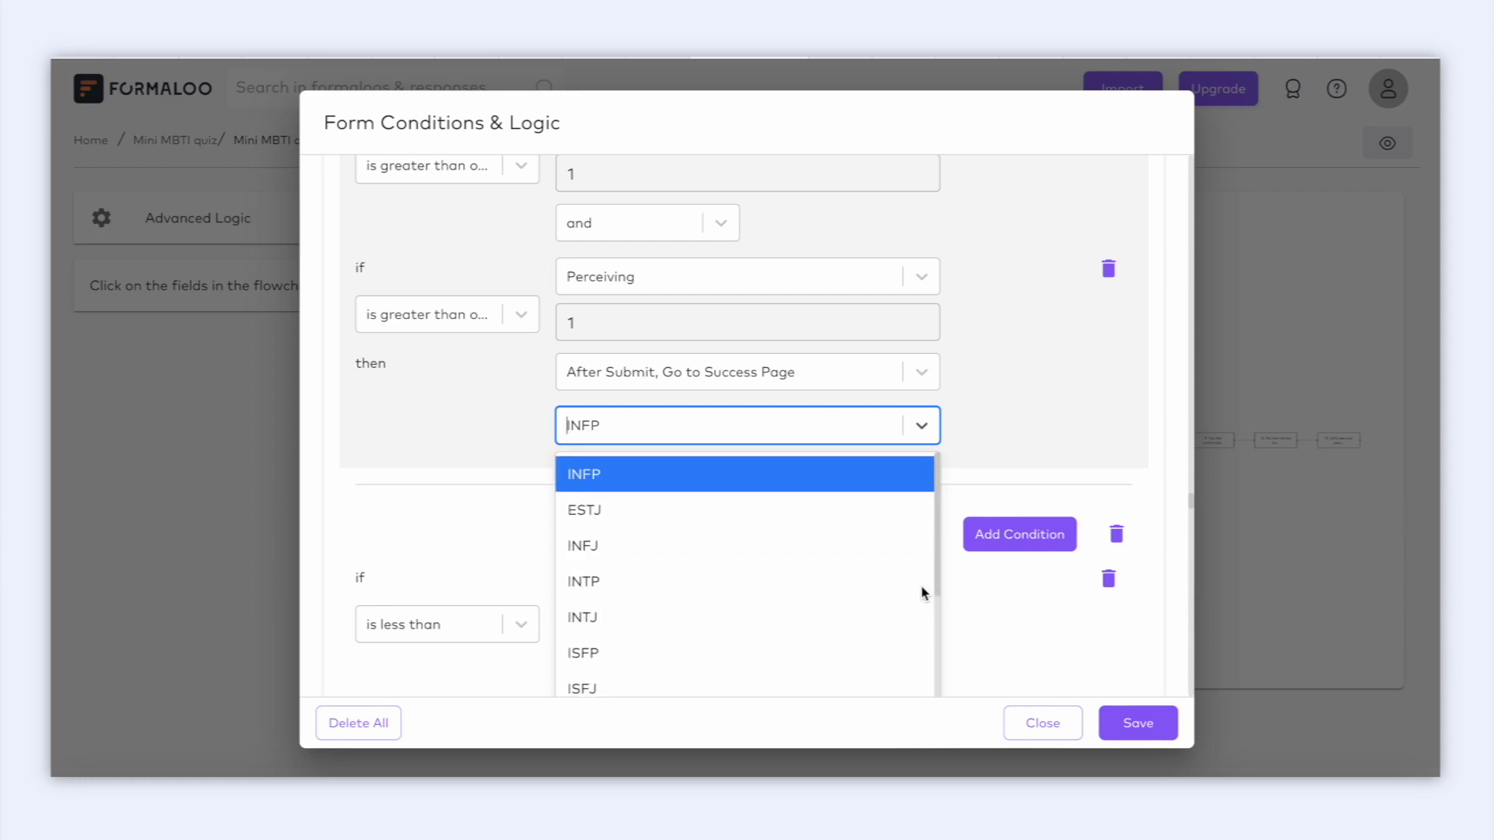
Step: Close the conditions and logic window and open the INTP success page for editing
click(1063, 725)
click(1063, 725)
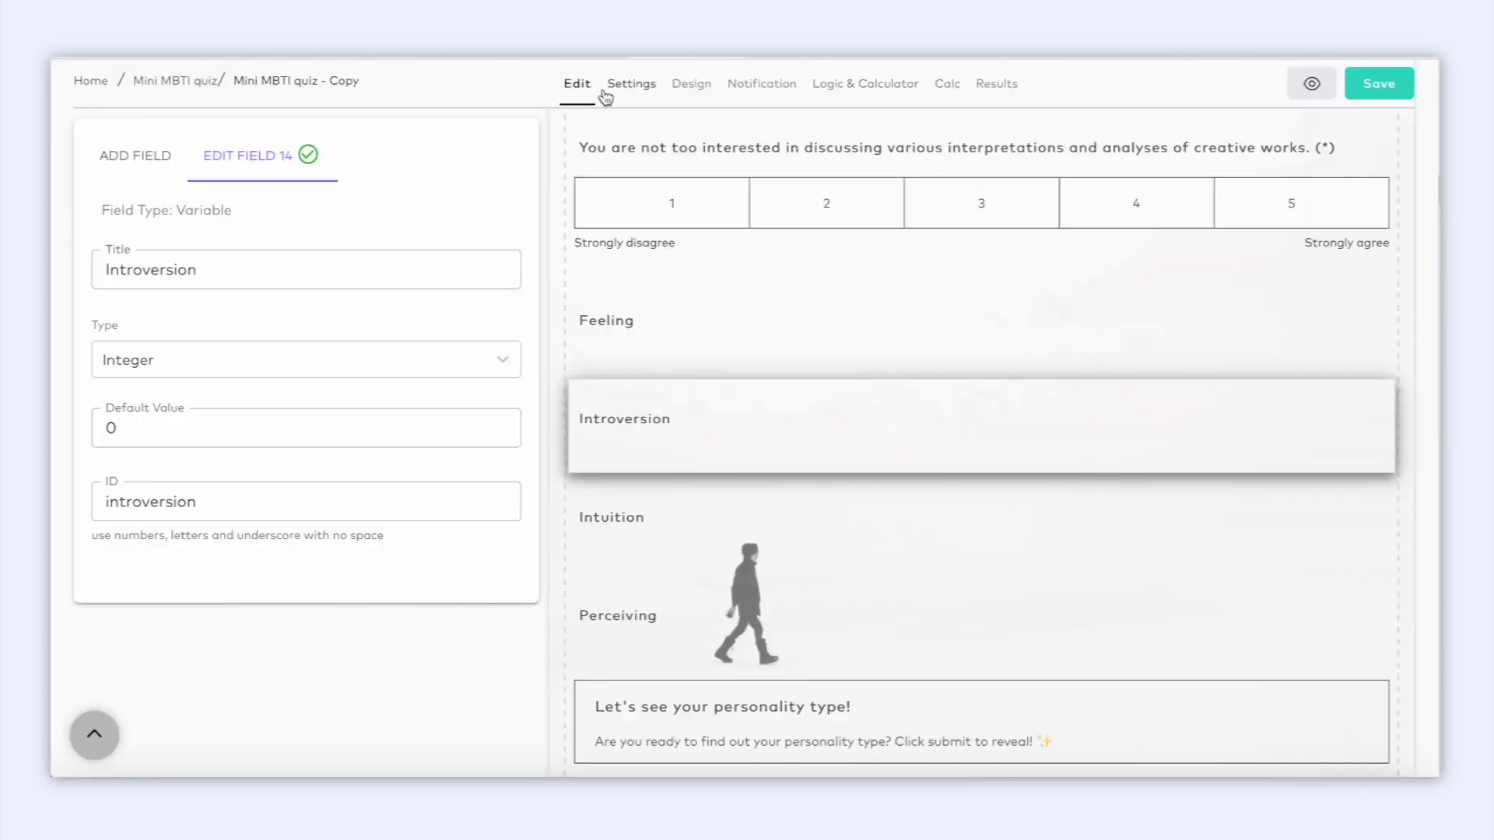
scroll(656, 207, down, 10)
click(661, 202)
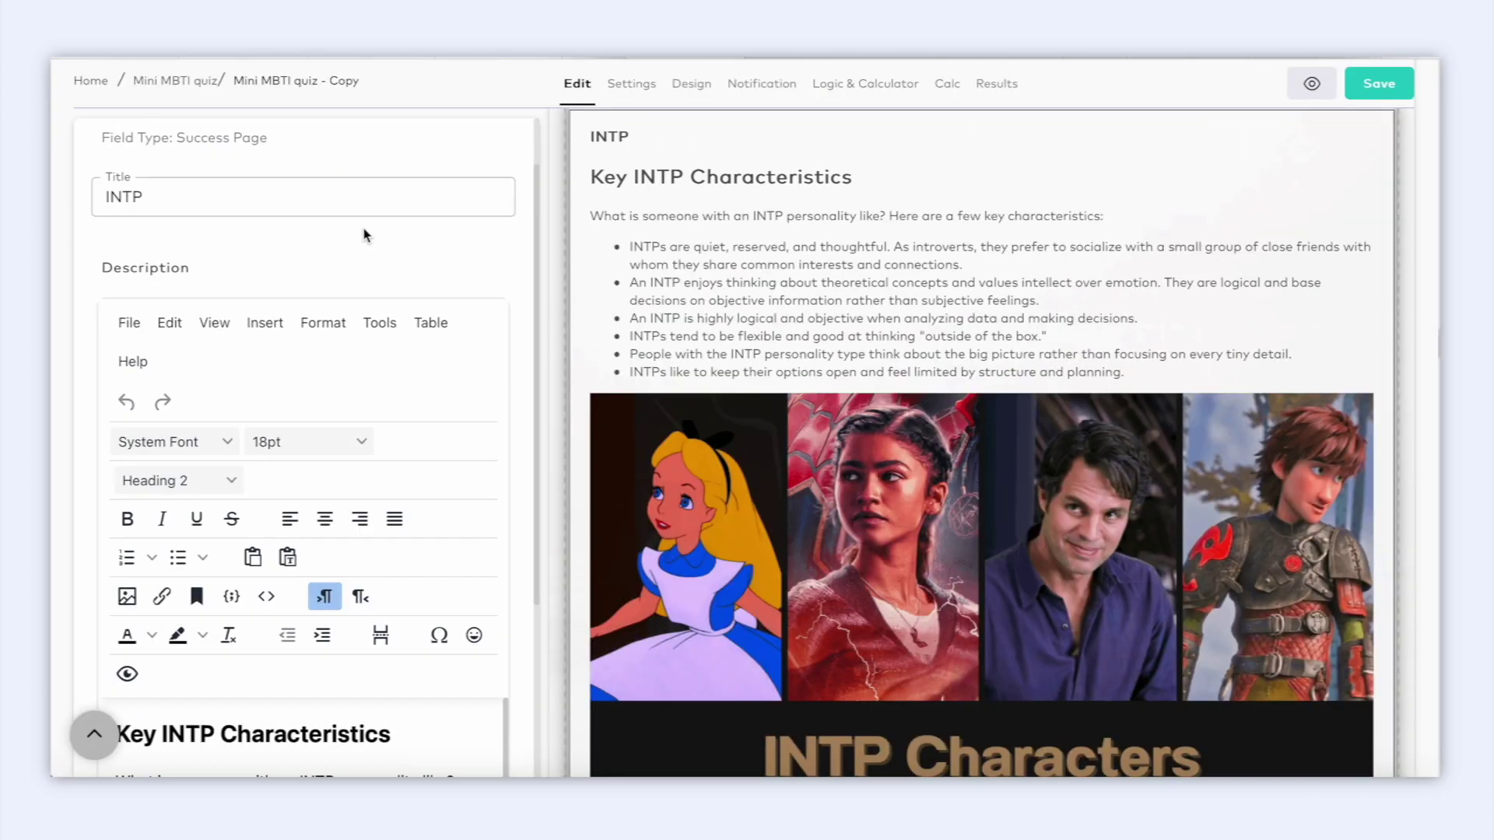
Step: Try the link and image insertion buttons in the INTP description, cancelling both
scroll(365, 235, down, 3)
scroll(363, 227, down, 3)
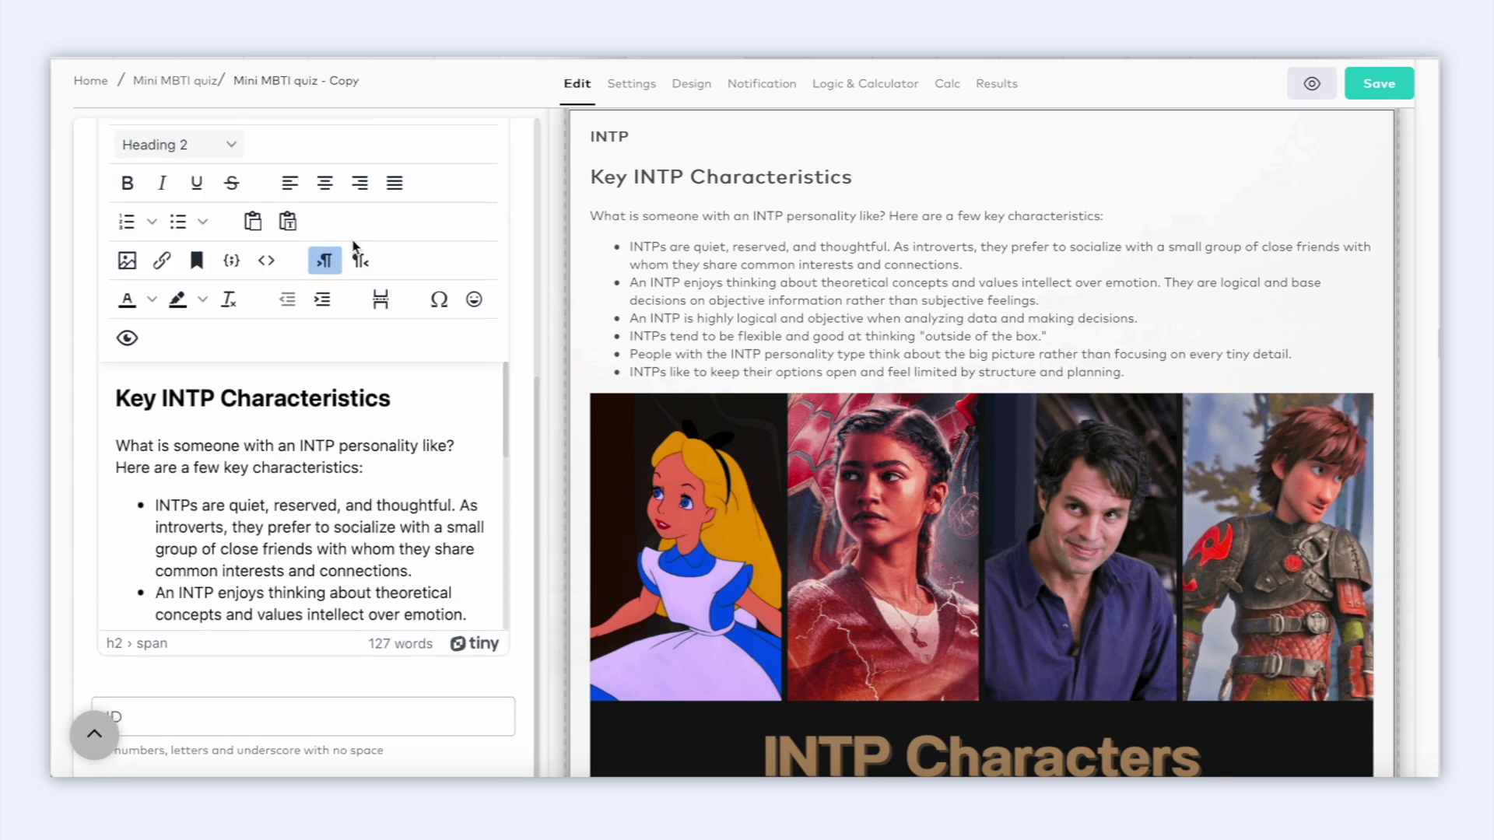
click(161, 262)
click(840, 571)
click(126, 261)
key(Escape)
scroll(236, 565, down, 8)
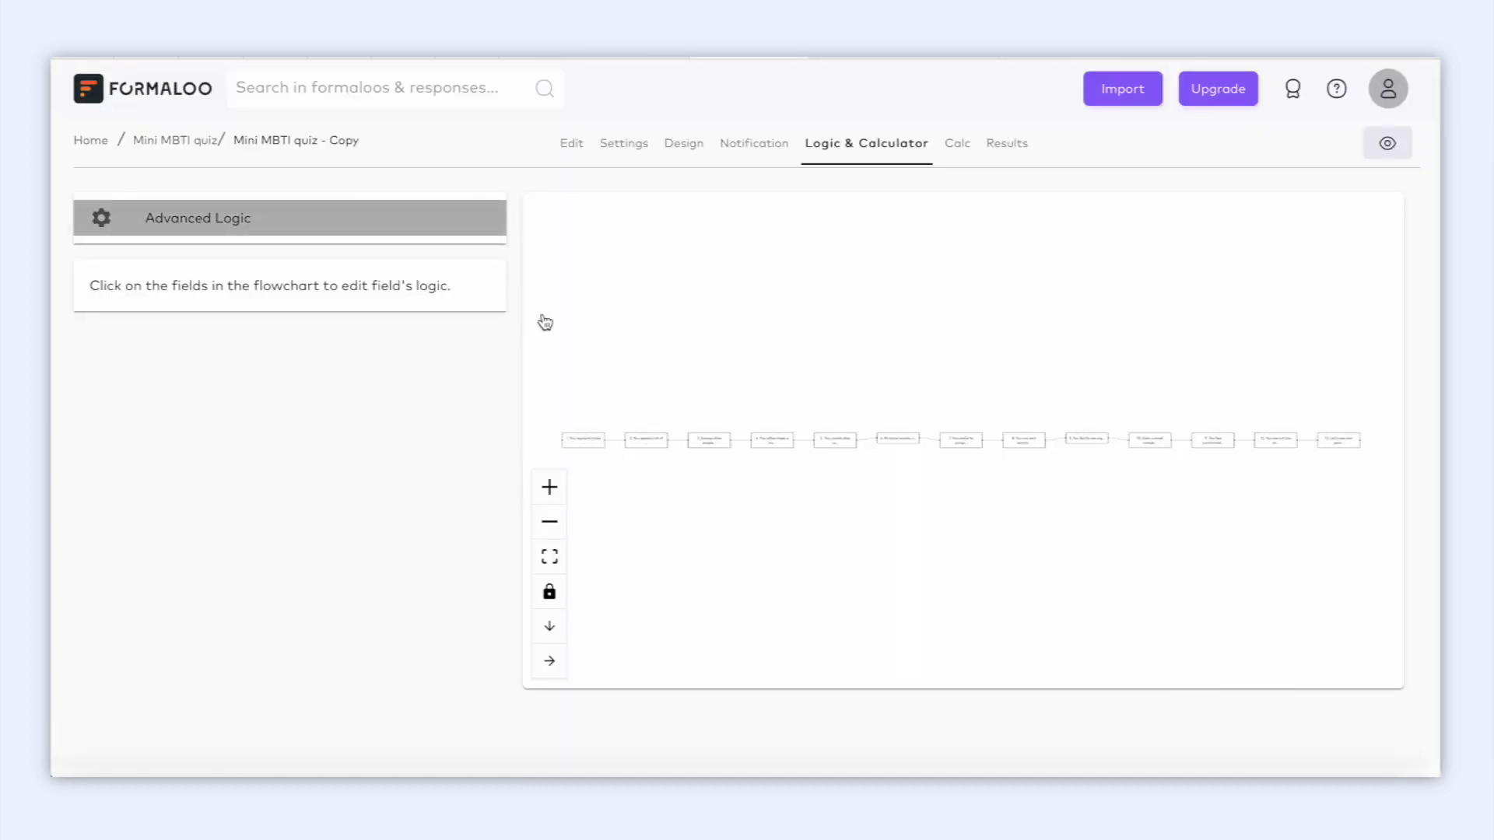
Step: Scroll through all the personality-type condition blocks in Advanced Logic
scroll(553, 389, down, 20)
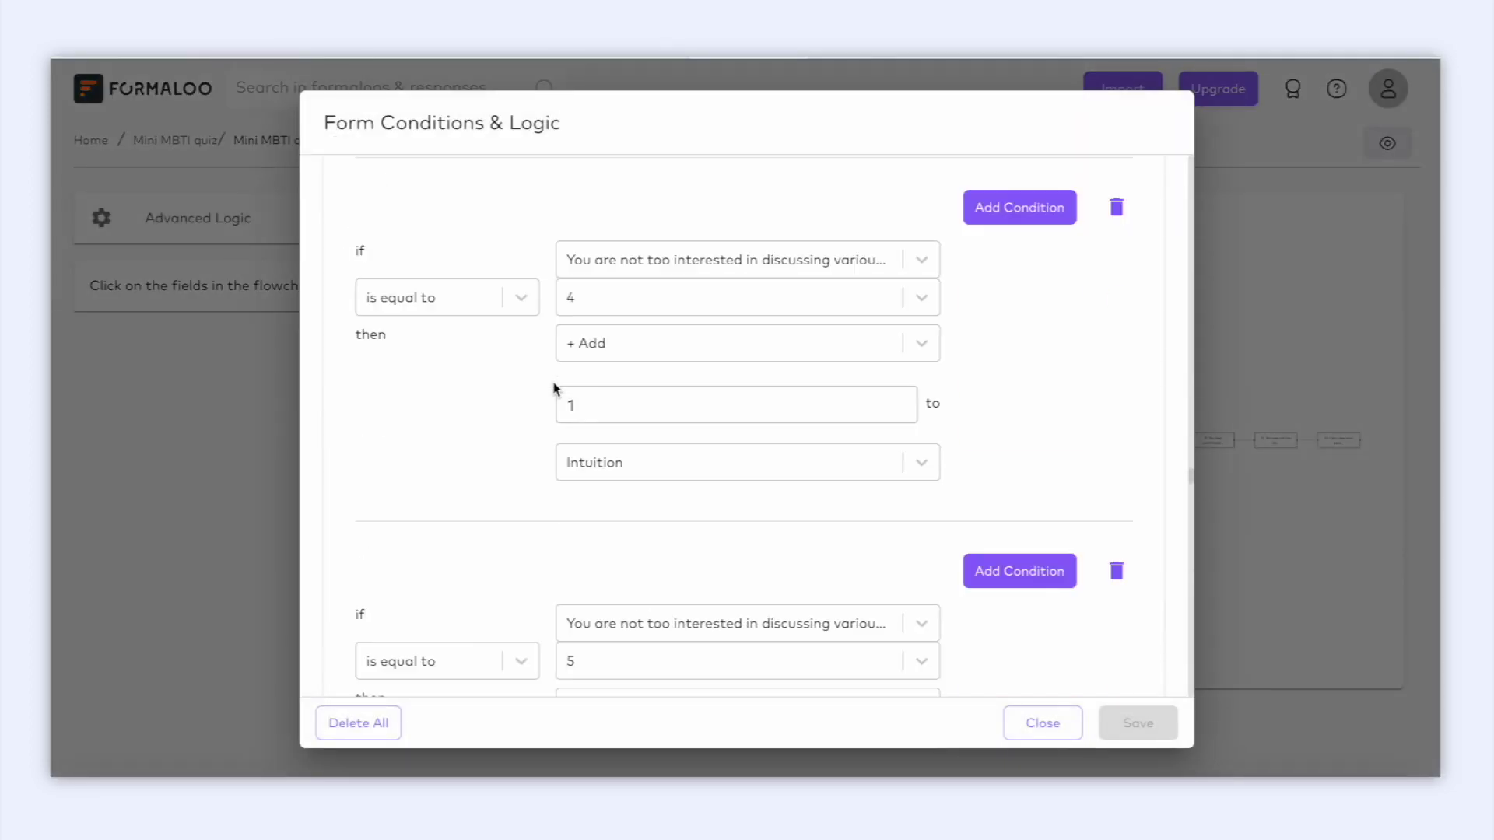
scroll(554, 388, down, 10)
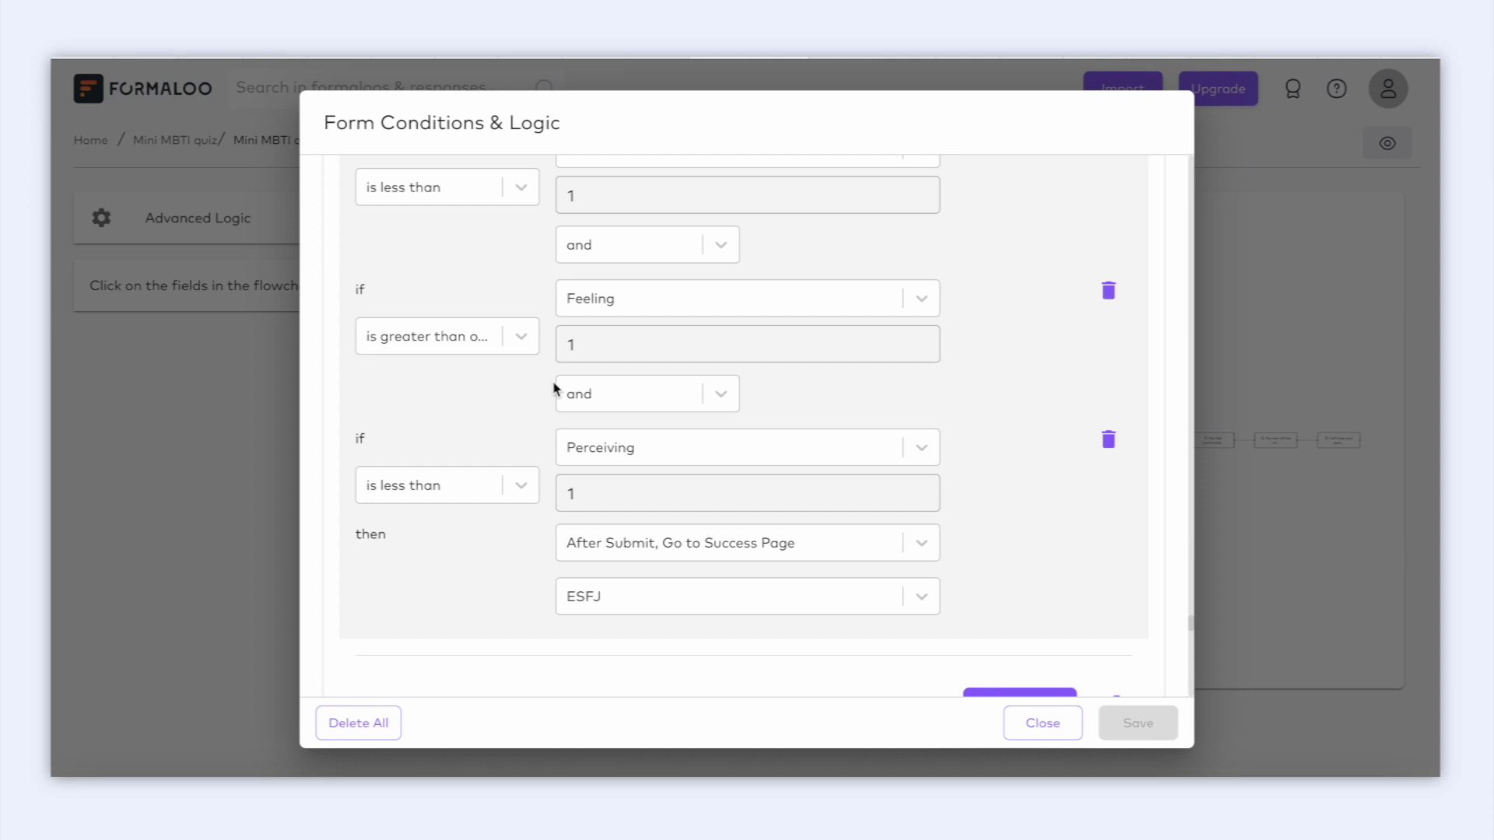
scroll(553, 389, down, 10)
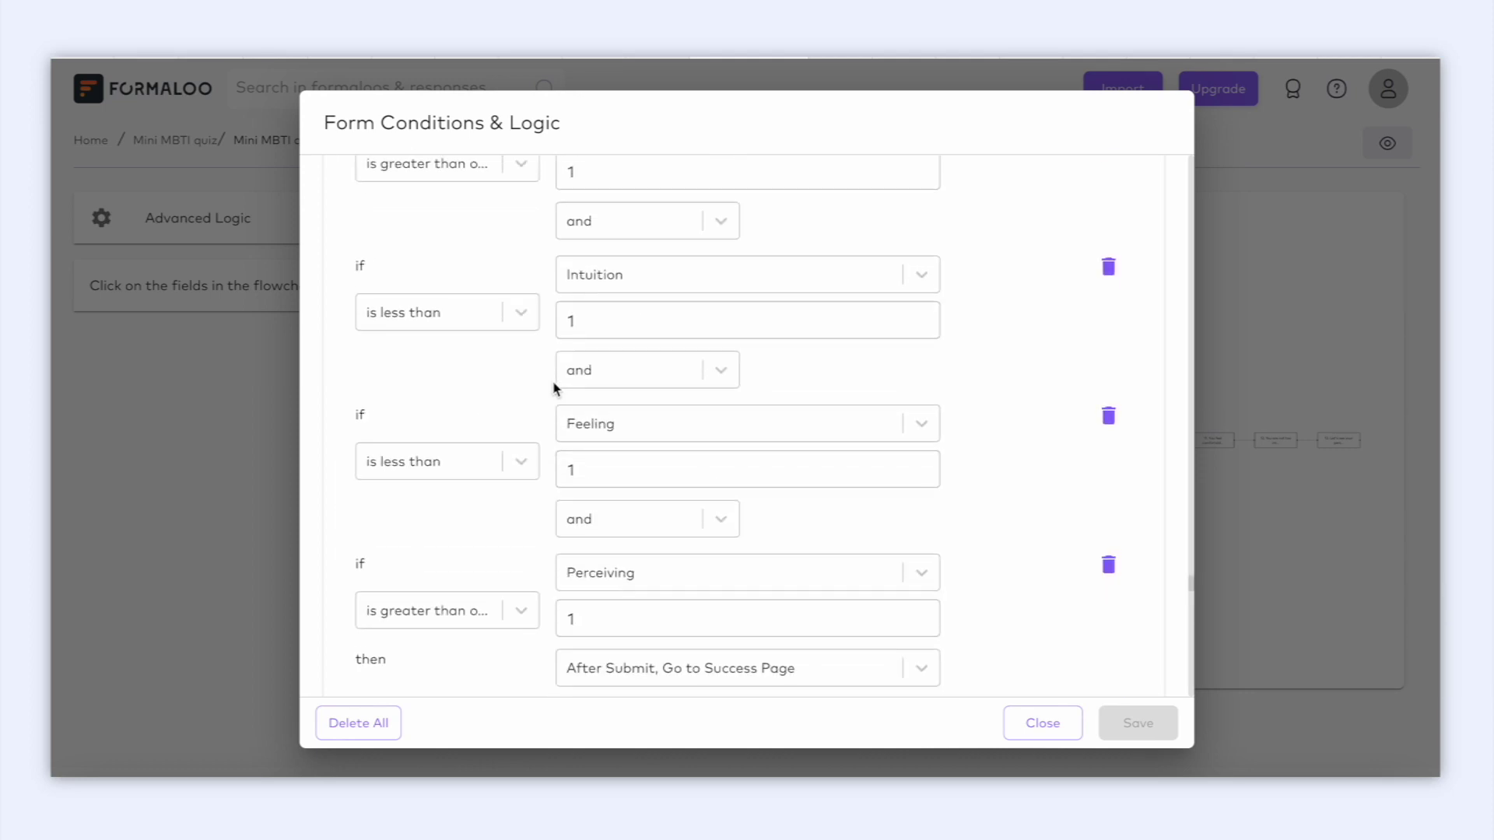
scroll(554, 385, down, 10)
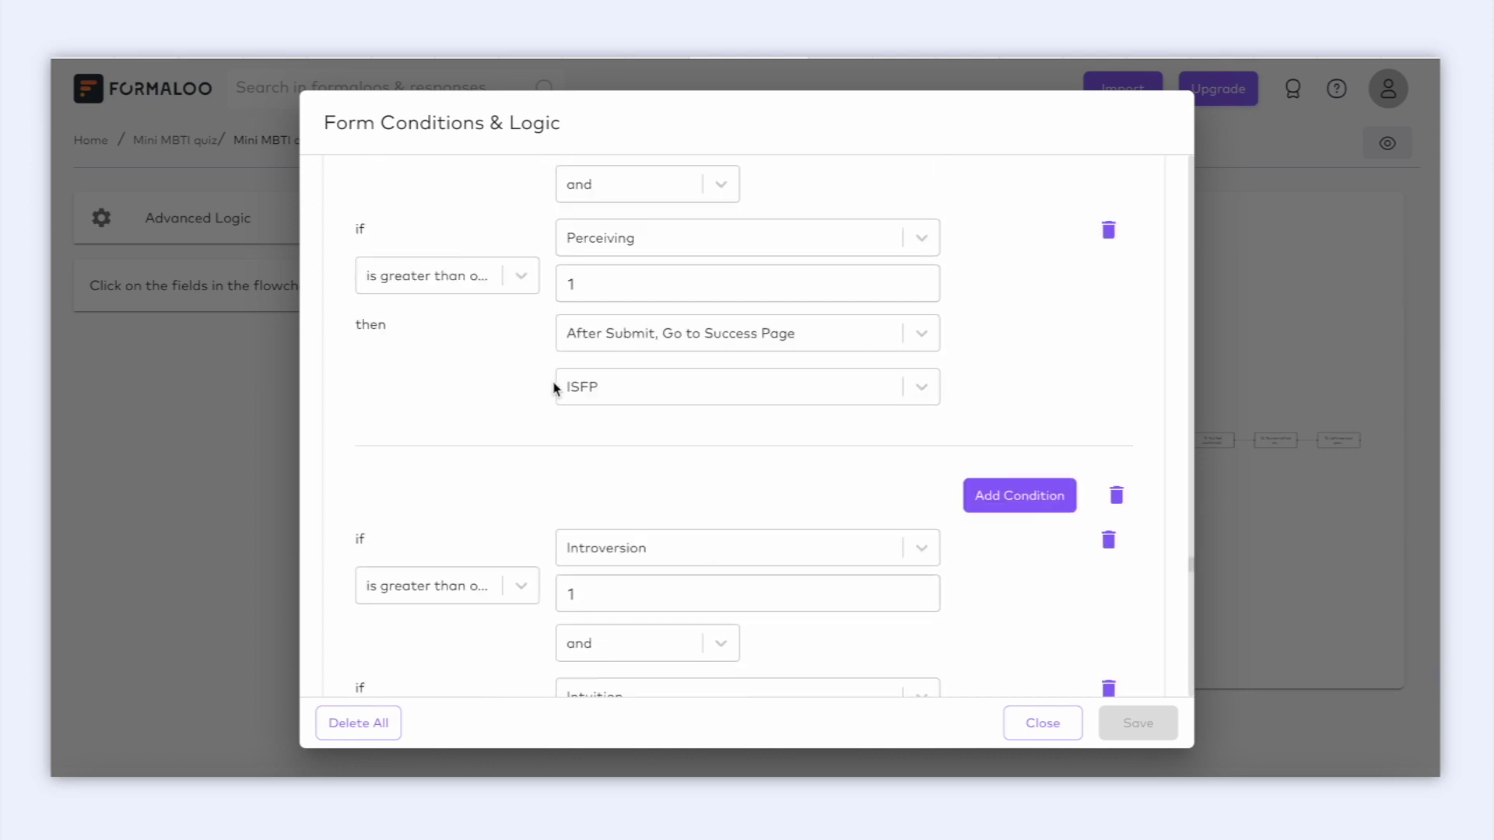
scroll(554, 386, down, 10)
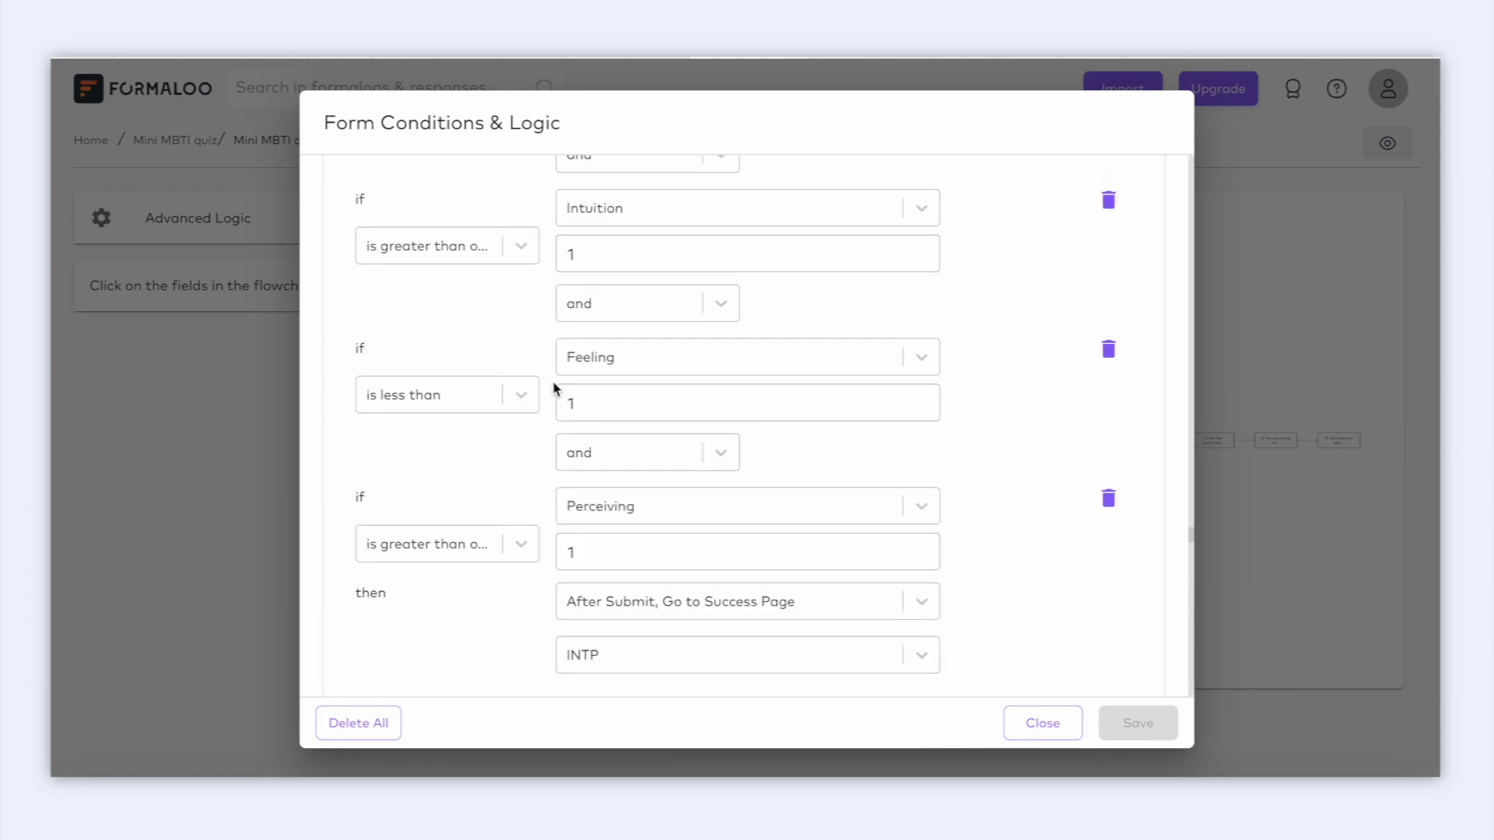
scroll(554, 387, down, 10)
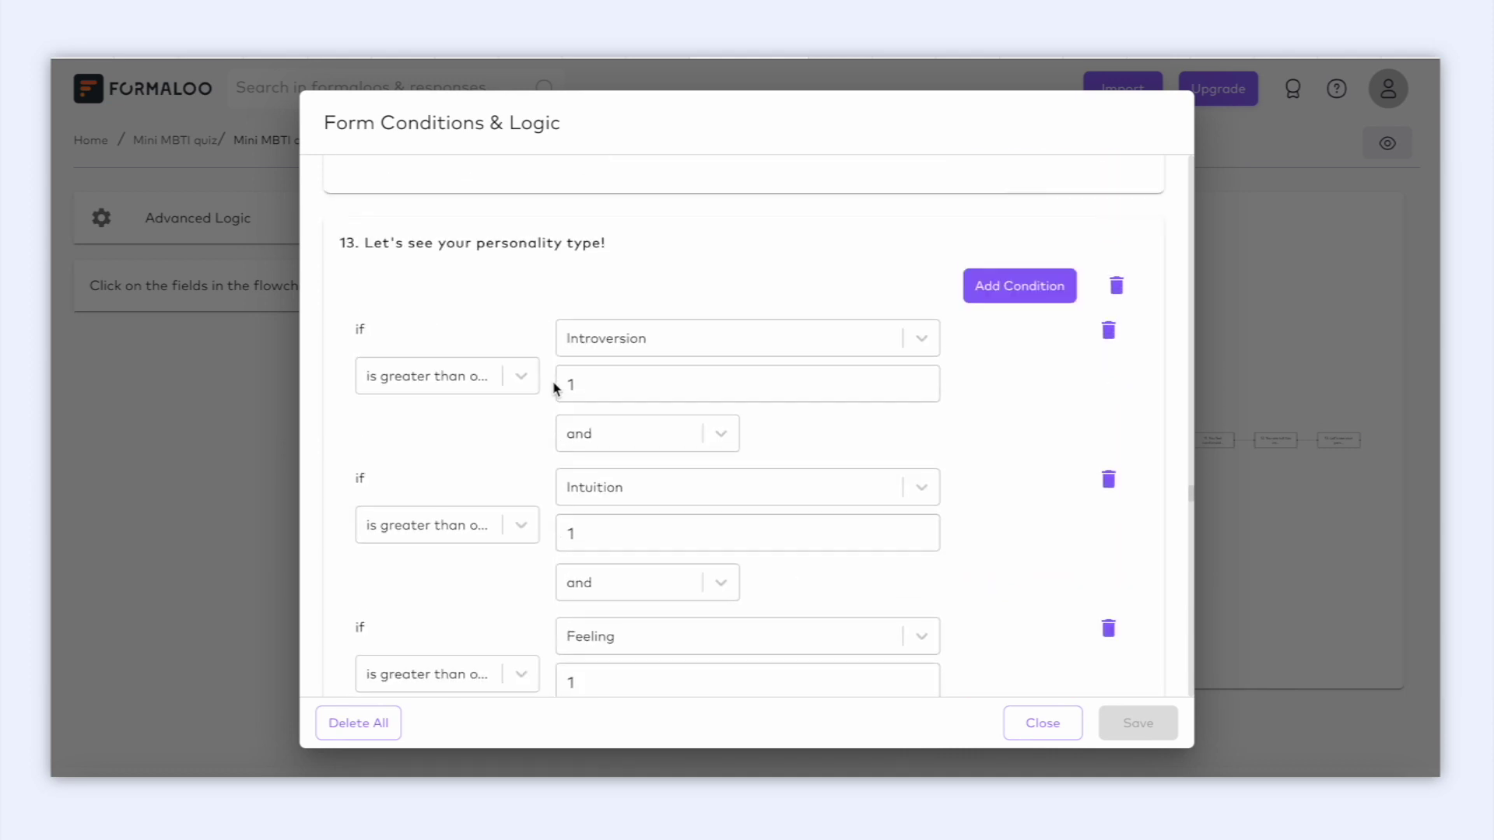
scroll(554, 387, up, 2)
scroll(554, 386, down, 4)
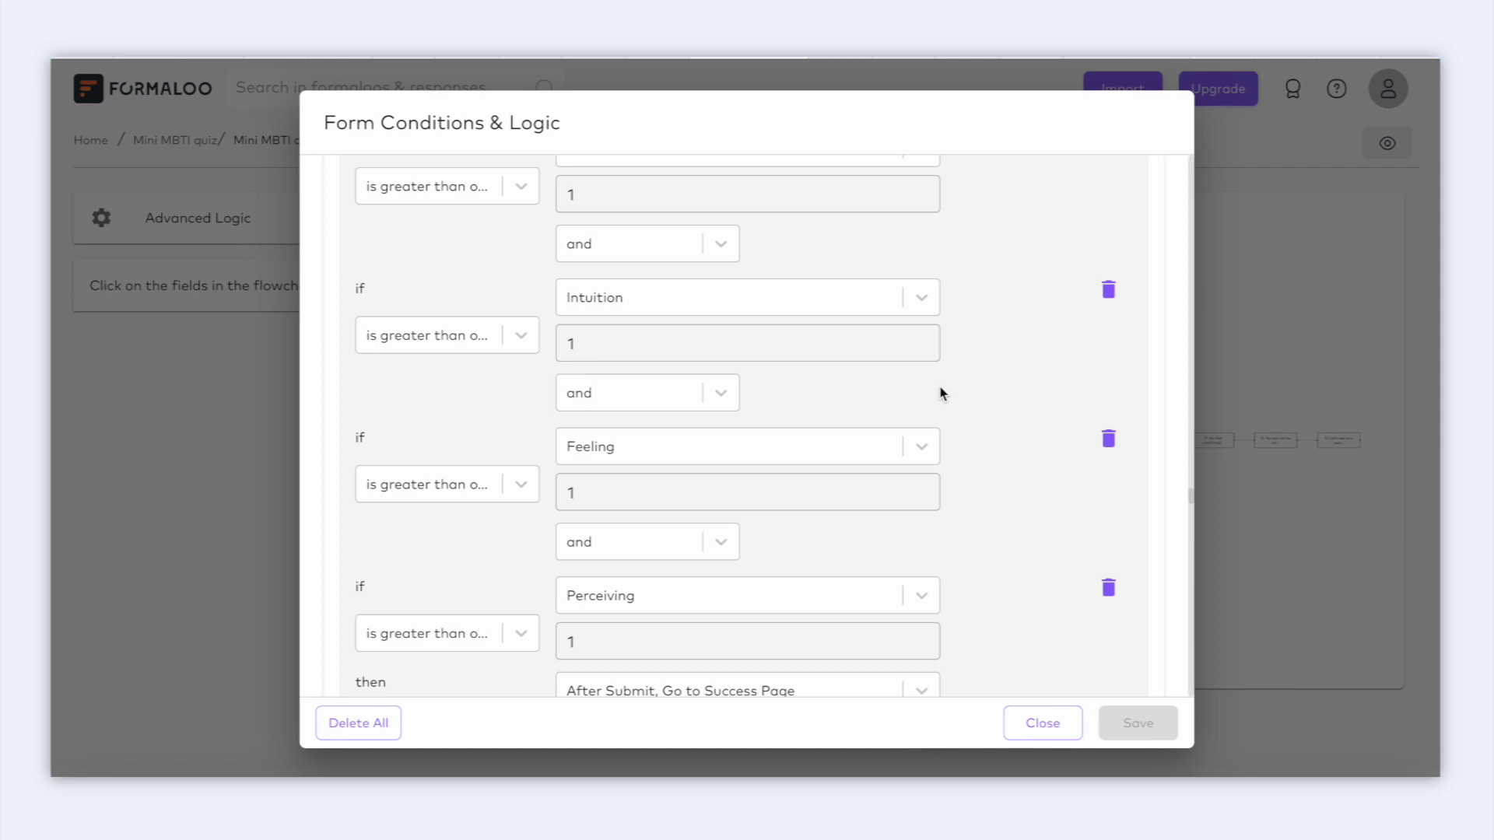
scroll(1013, 433, down, 5)
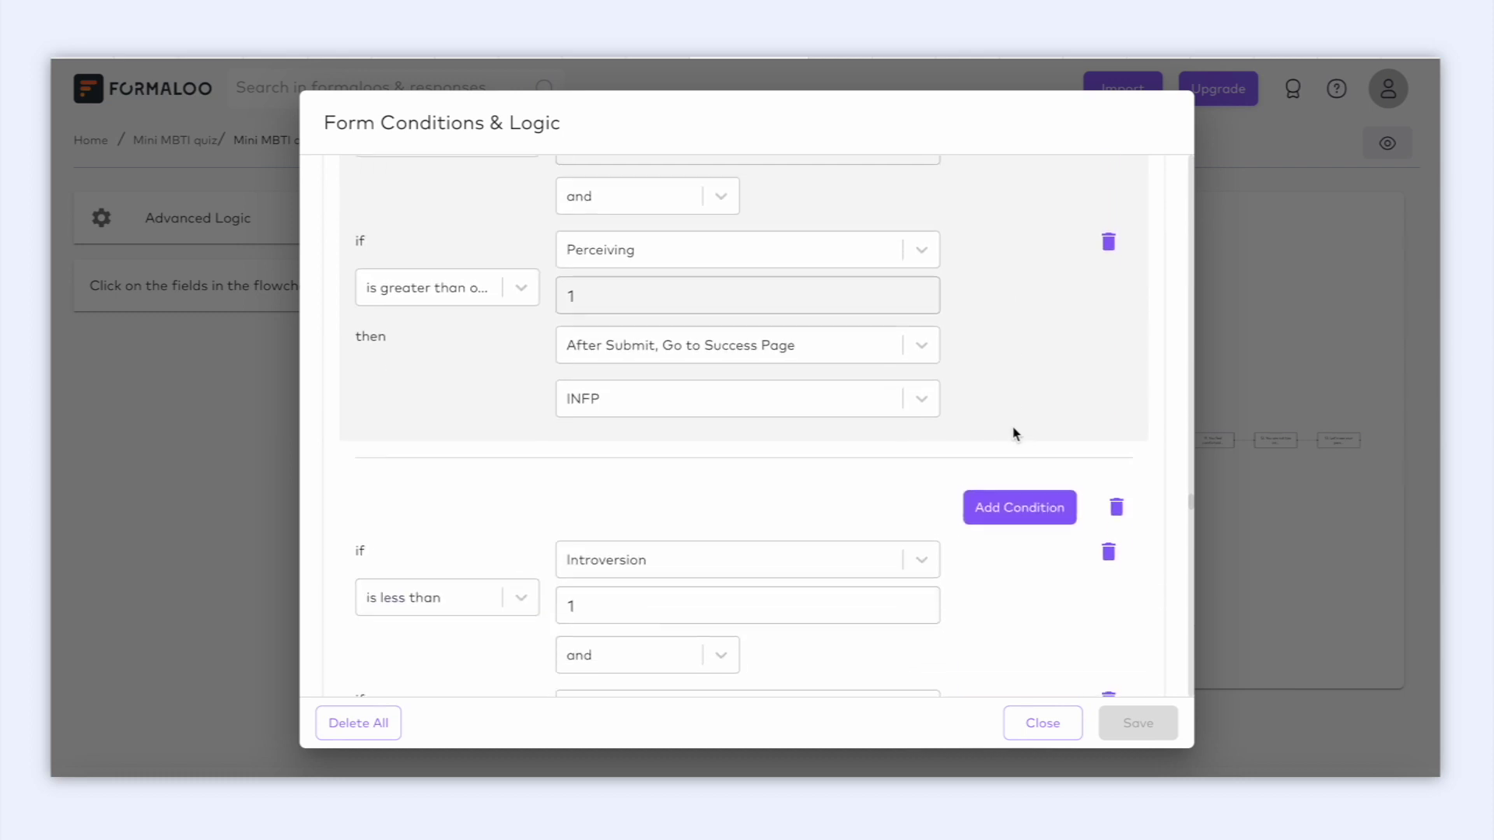
scroll(1014, 434, down, 8)
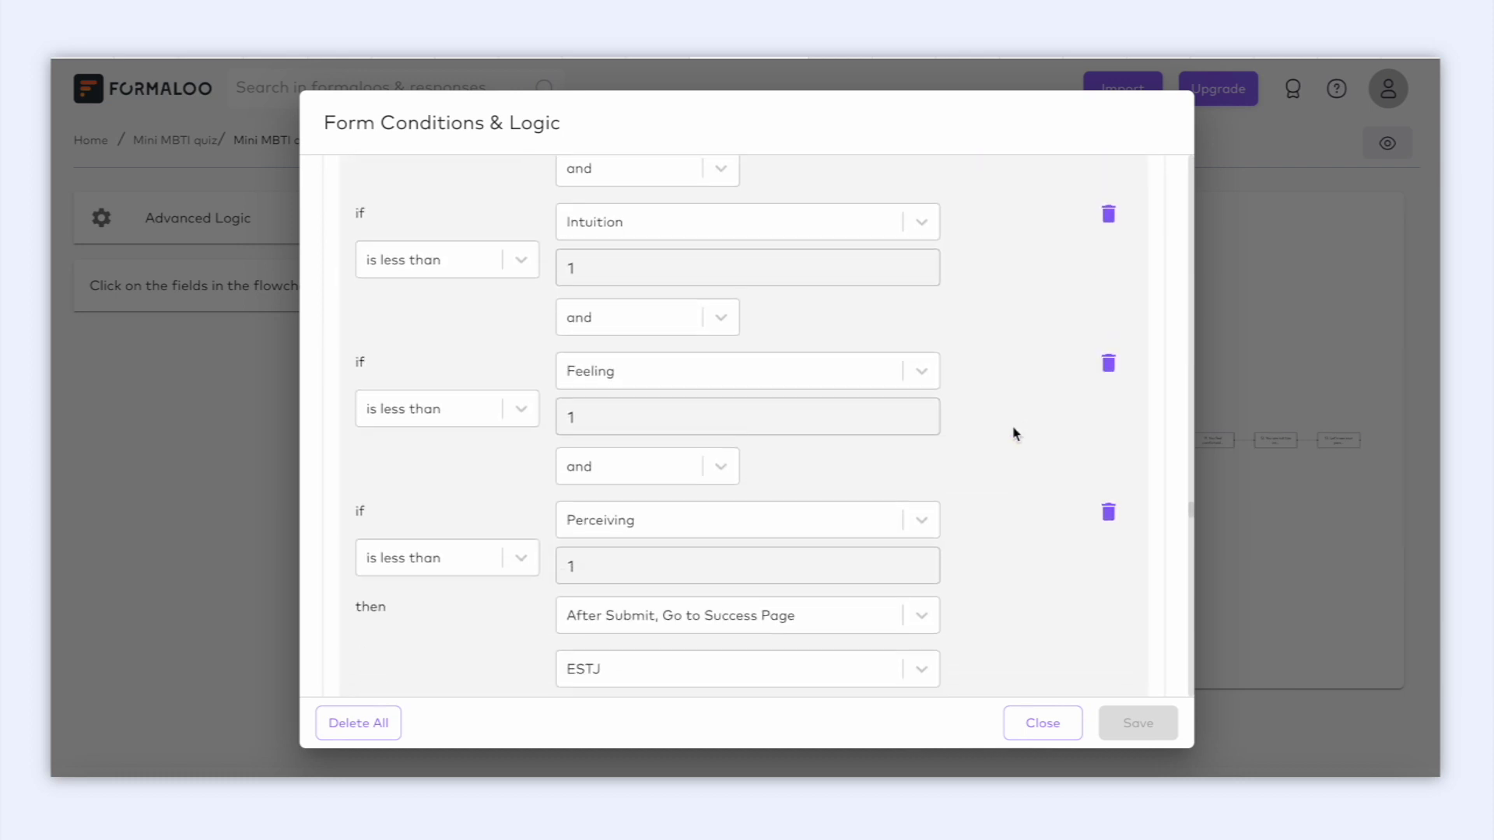
scroll(1014, 434, down, 8)
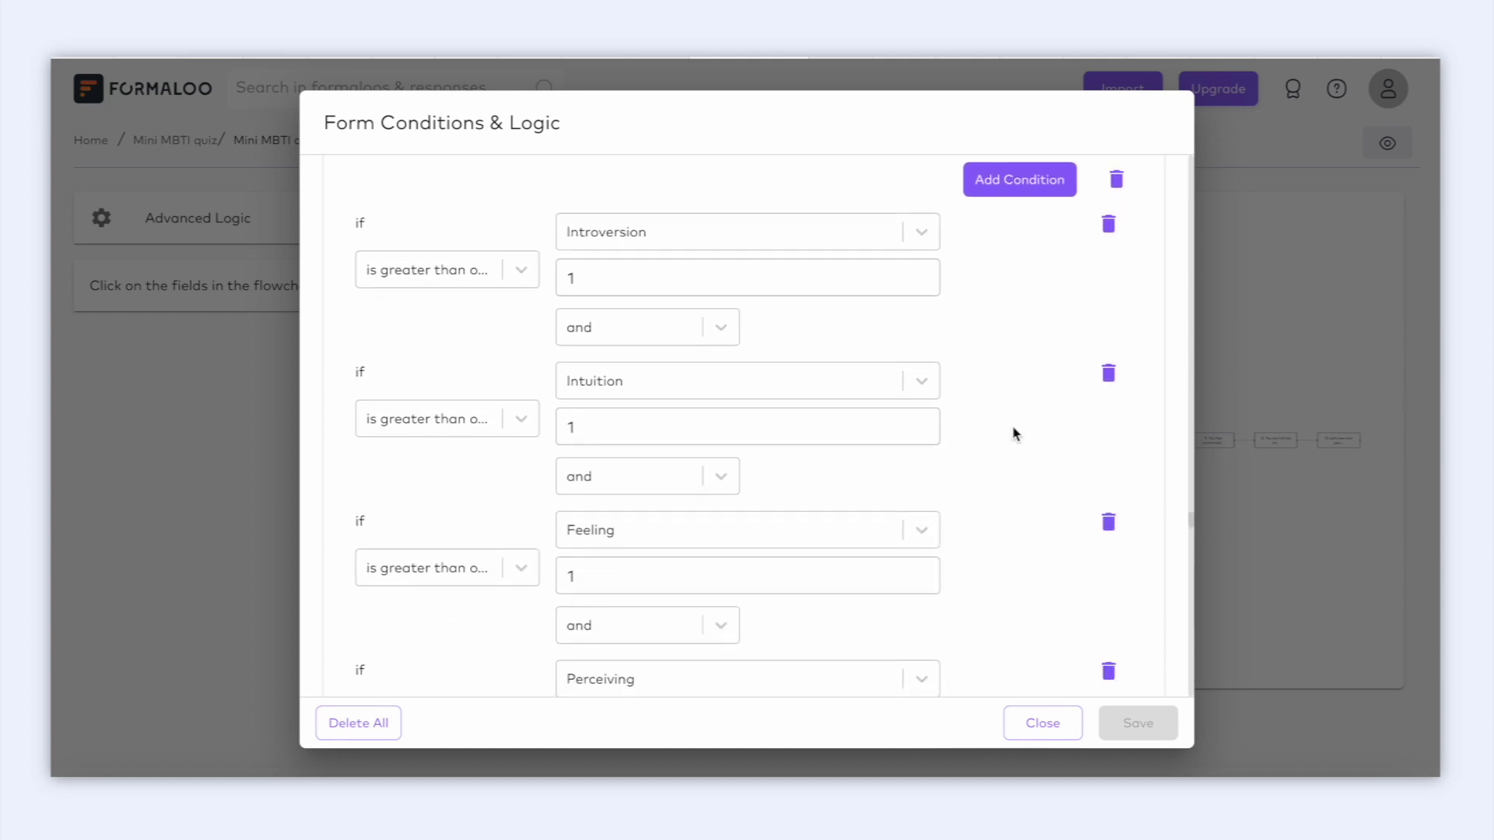
scroll(1014, 434, down, 4)
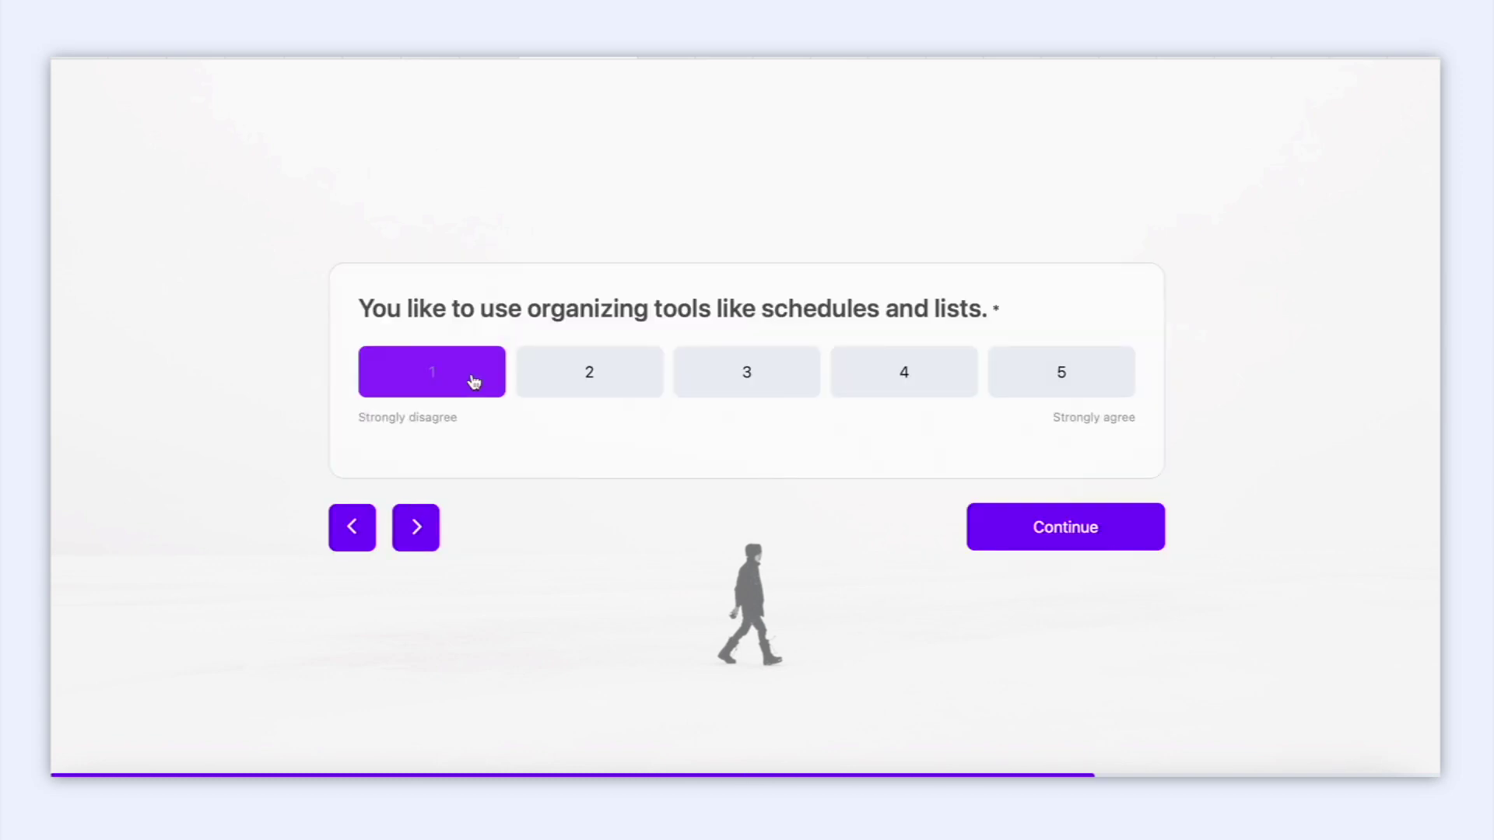
click(474, 382)
click(474, 382)
click(474, 382)
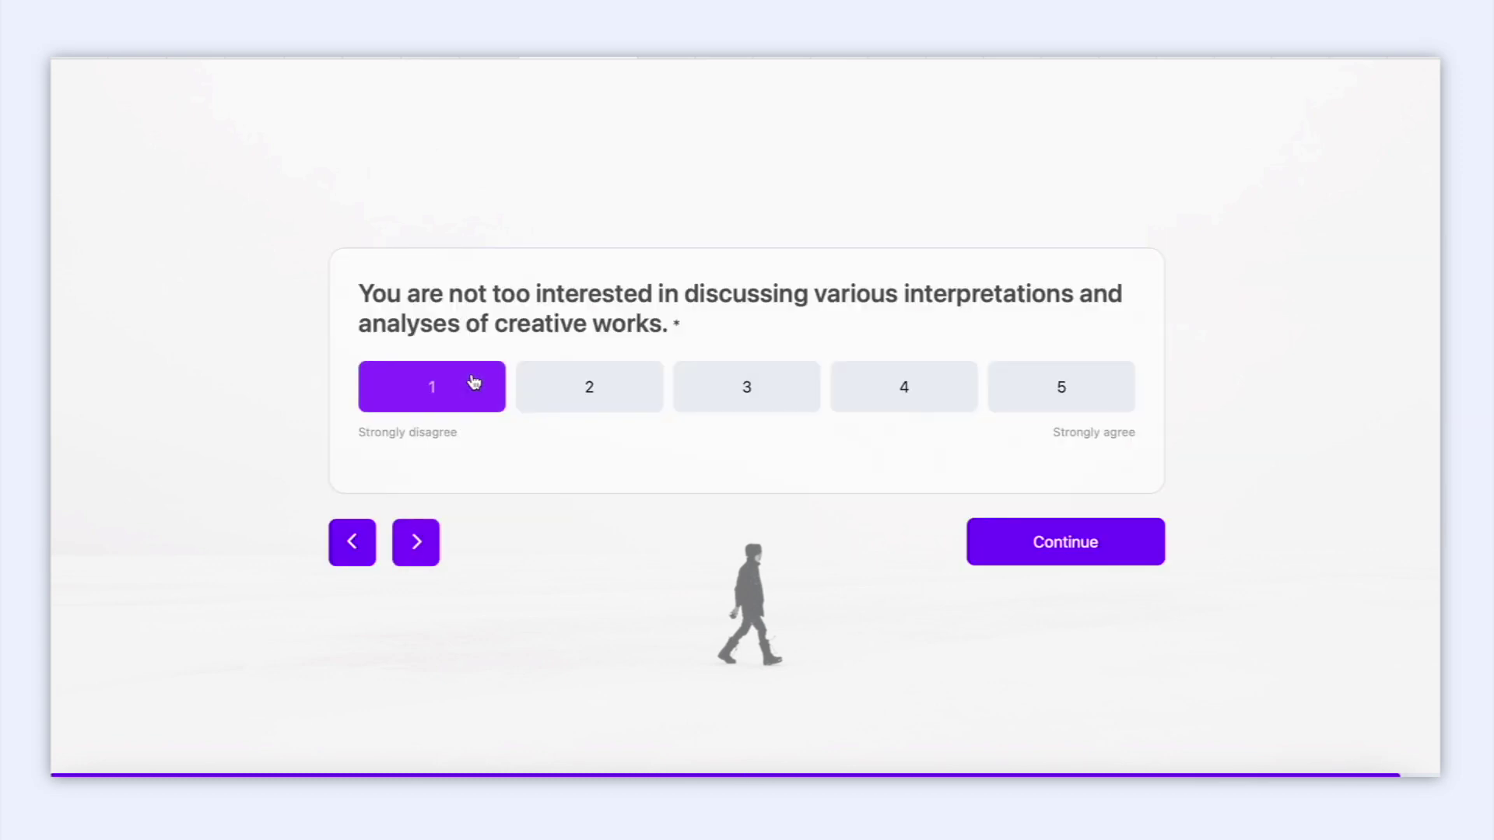